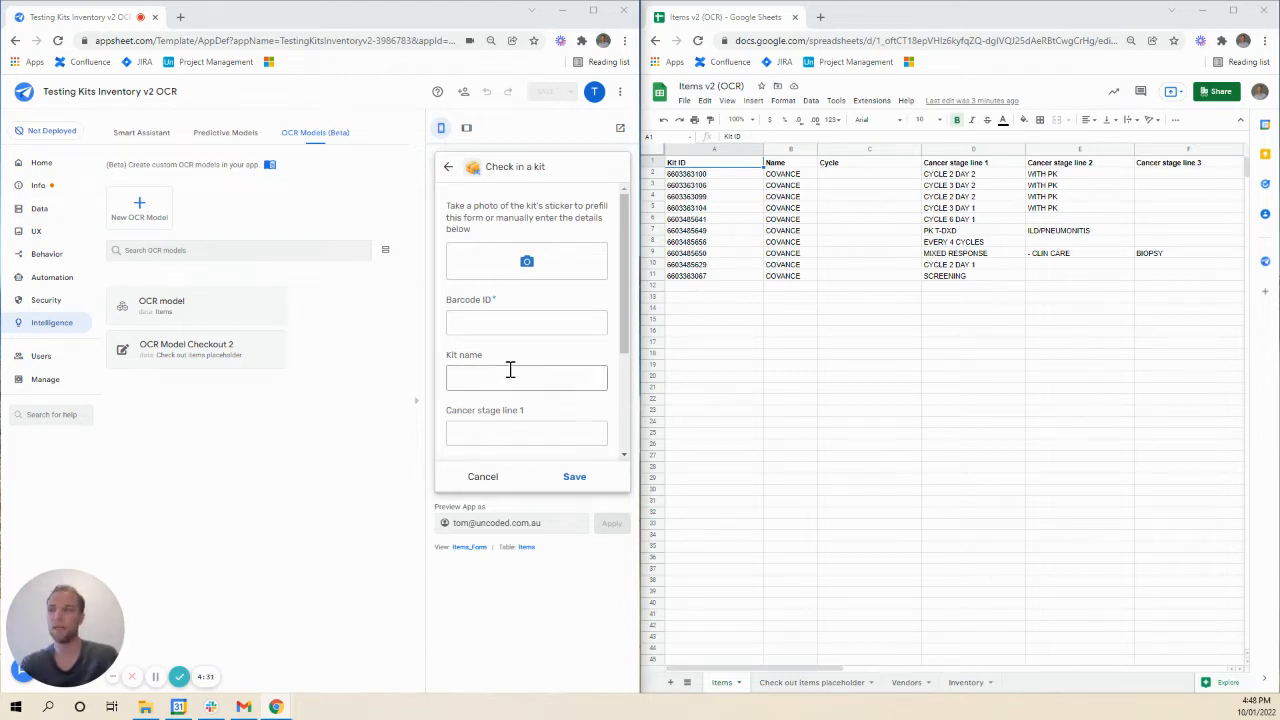
Attach the covance photo 6 image to the Check in a kit form to prefill its fields.
{"action": "left_click", "coordinate": [559, 331]}
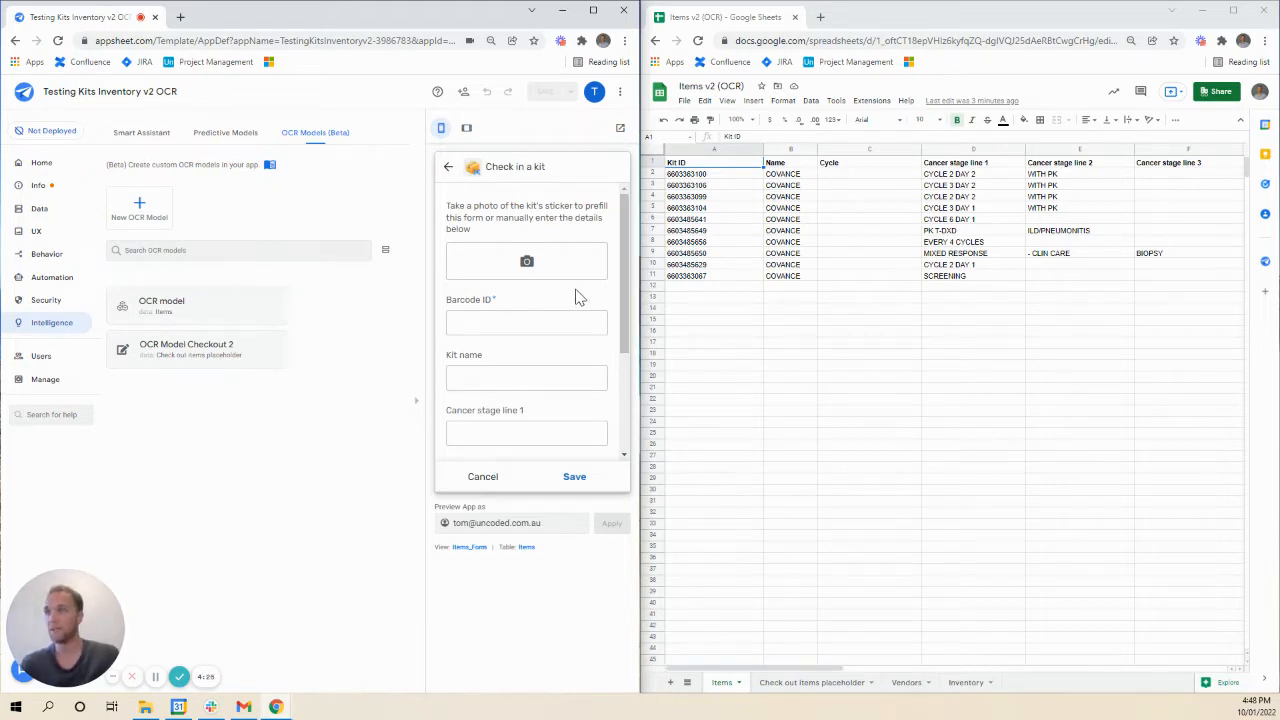
{"action": "left_click", "coordinate": [524, 265]}
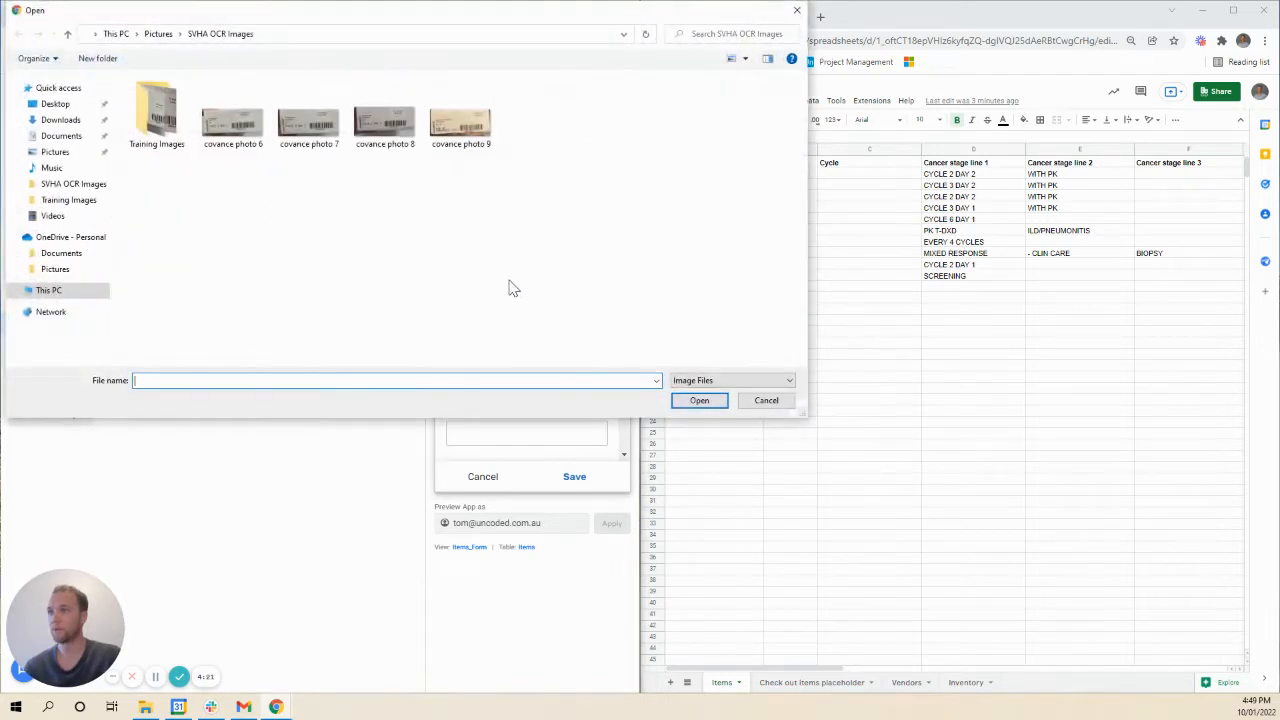
{"action": "left_click", "coordinate": [250, 138]}
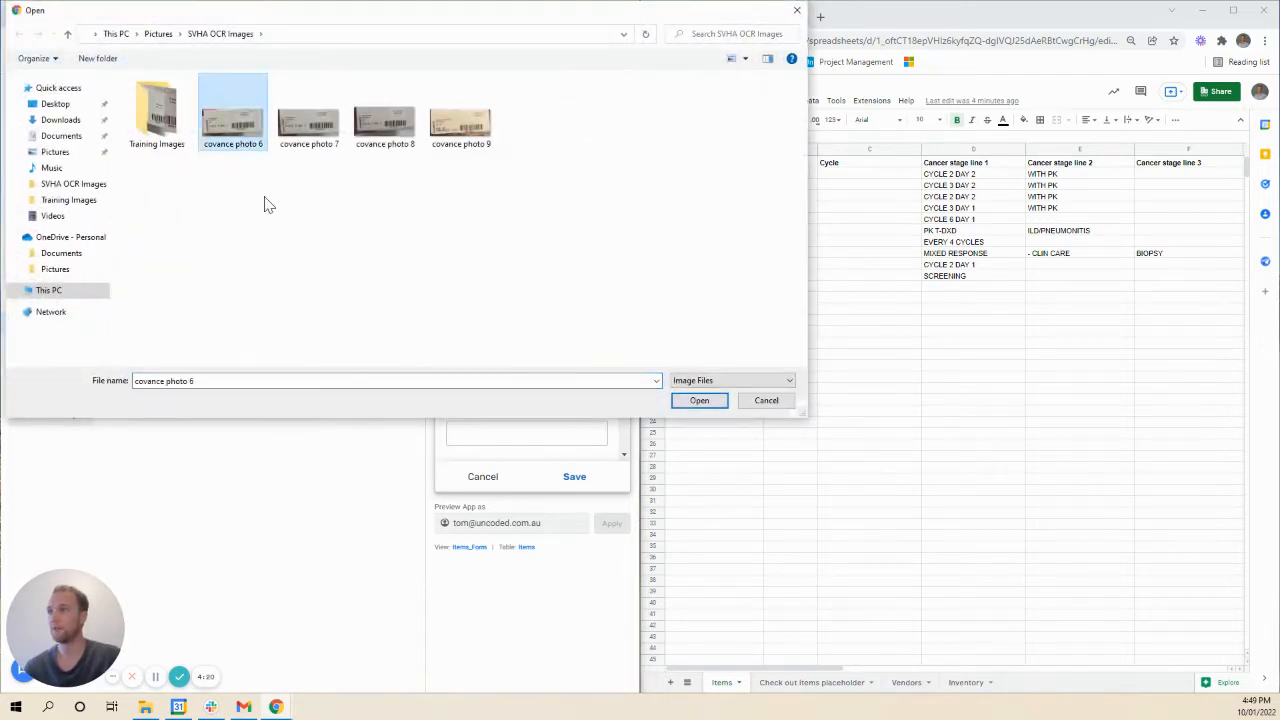
{"action": "left_click", "coordinate": [698, 401]}
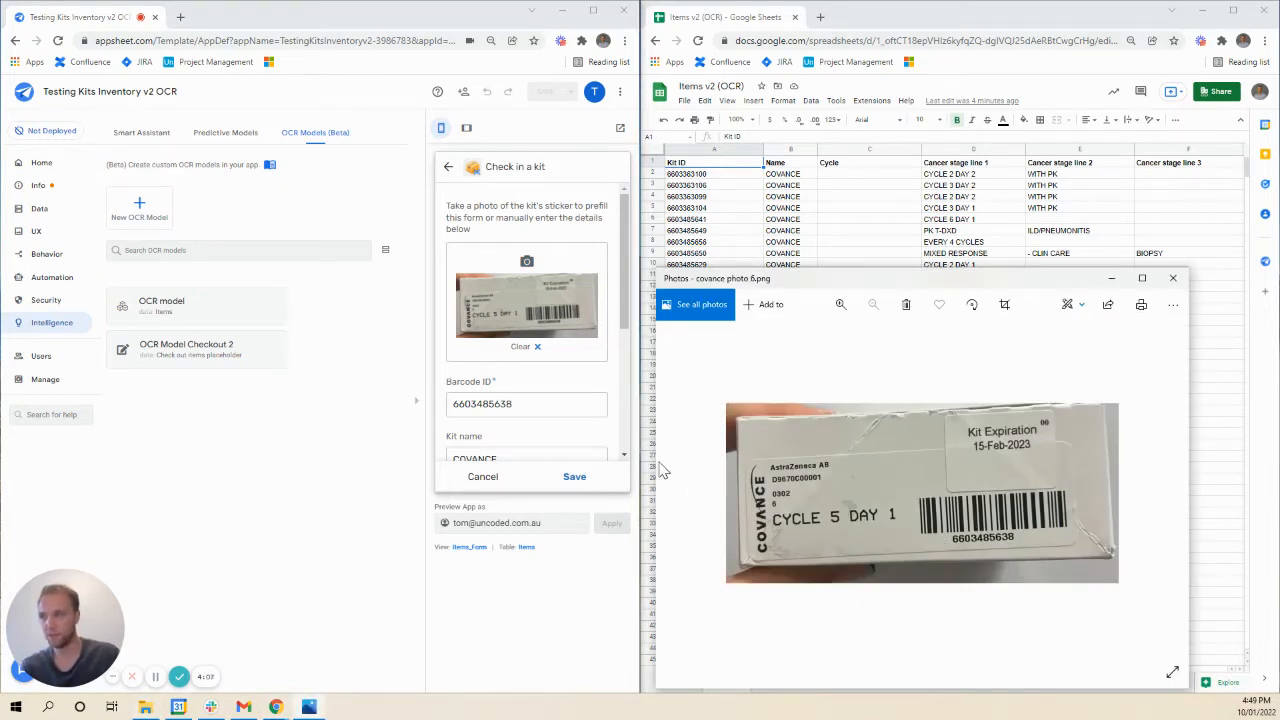
Compare the form's prefilled Barcode ID and Kit name with the sticker in the kit photo.
{"action": "left_click_drag", "start_coordinate": [620, 296], "coordinate": [516, 325]}
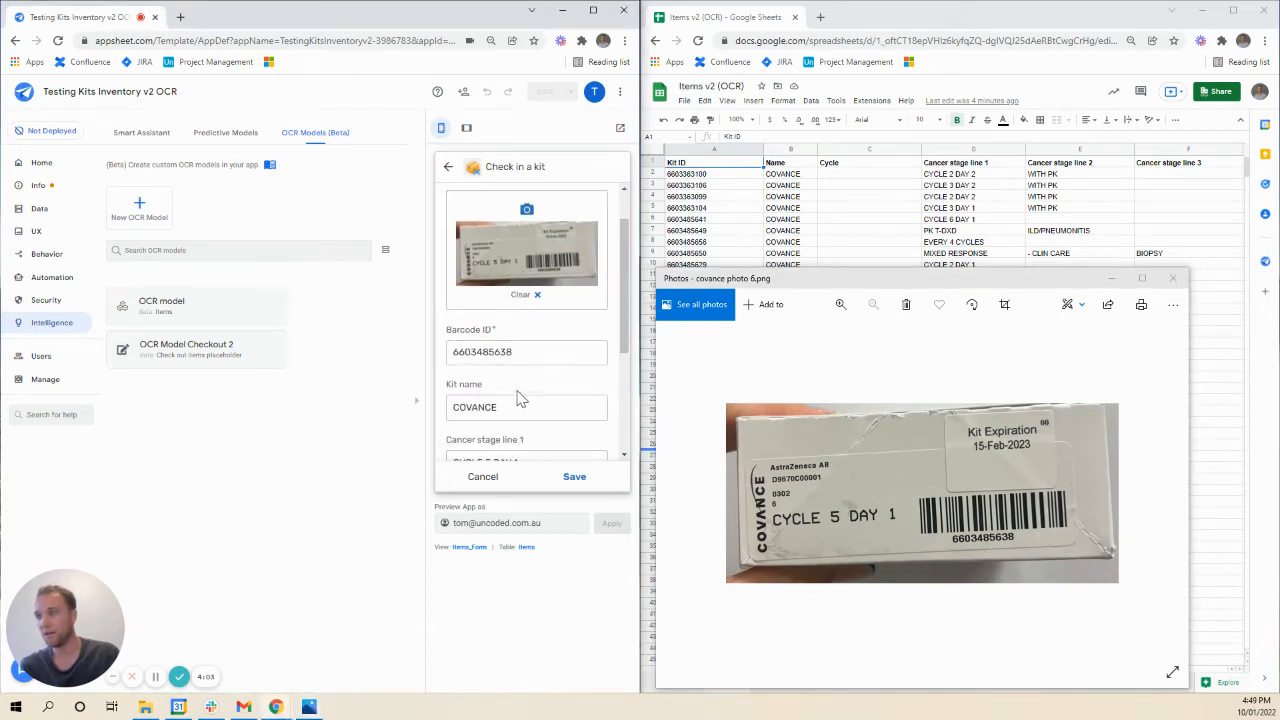
{"action": "scroll", "coordinate": [505, 425], "scroll_direction": "down", "scroll_amount": 1}
{"action": "scroll", "coordinate": [504, 430], "scroll_direction": "up", "scroll_amount": 2}
{"action": "scroll", "coordinate": [500, 432], "scroll_direction": "down", "scroll_amount": 3}
{"action": "scroll", "coordinate": [497, 417], "scroll_direction": "up", "scroll_amount": 4}
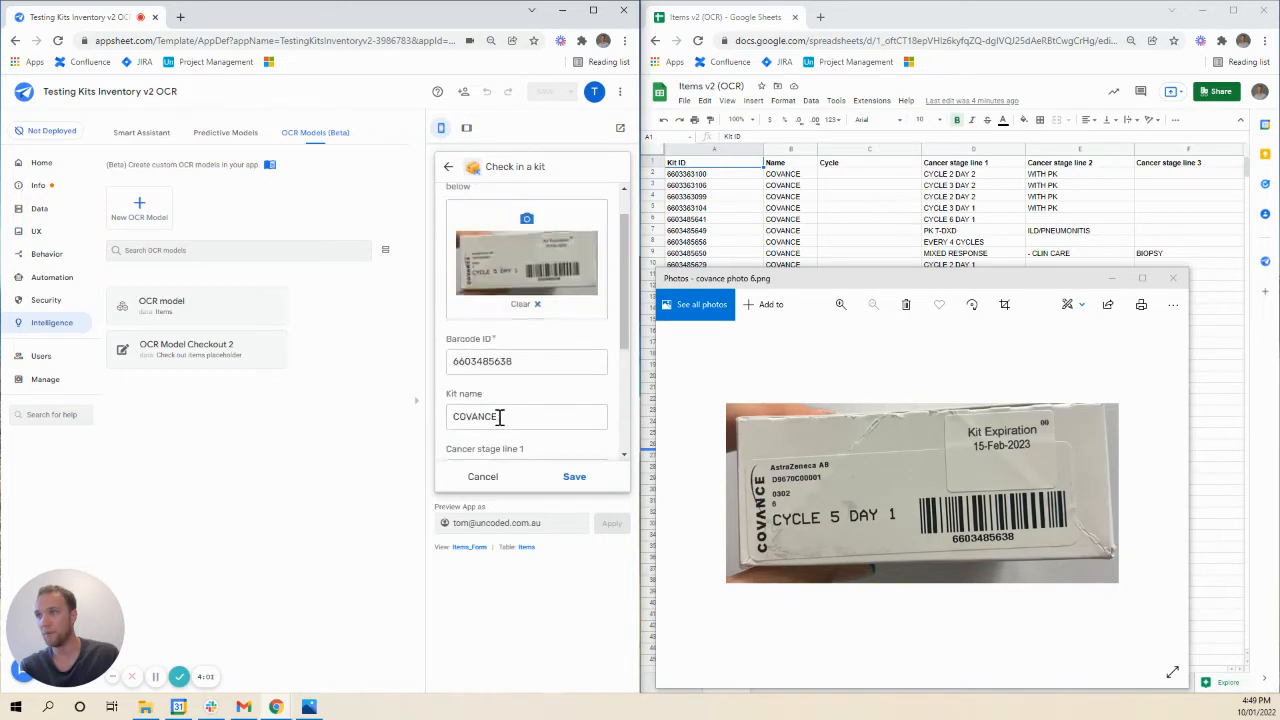
{"action": "scroll", "coordinate": [500, 400], "scroll_direction": "down", "scroll_amount": 1}
{"action": "scroll", "coordinate": [505, 360], "scroll_direction": "down", "scroll_amount": 1}
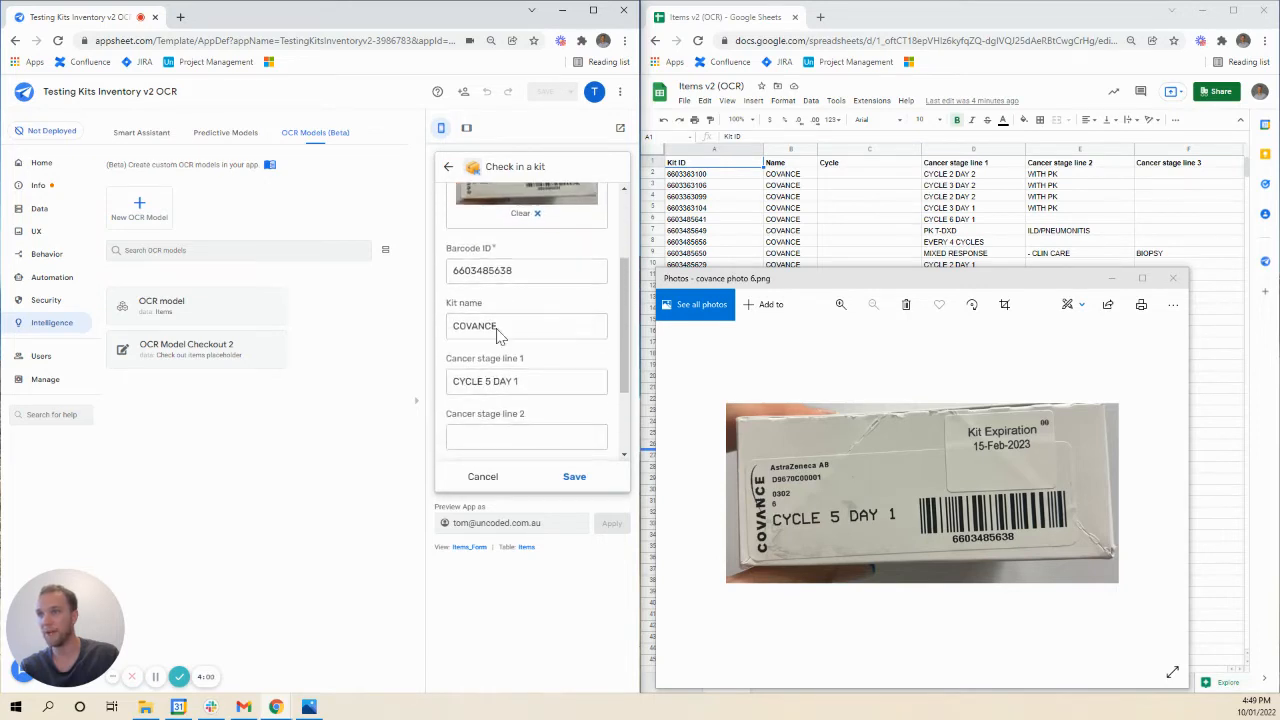
{"action": "scroll", "coordinate": [522, 285], "scroll_direction": "up", "scroll_amount": 1}
{"action": "scroll", "coordinate": [521, 279], "scroll_direction": "down", "scroll_amount": 1}
{"action": "double_click", "coordinate": [521, 268]}
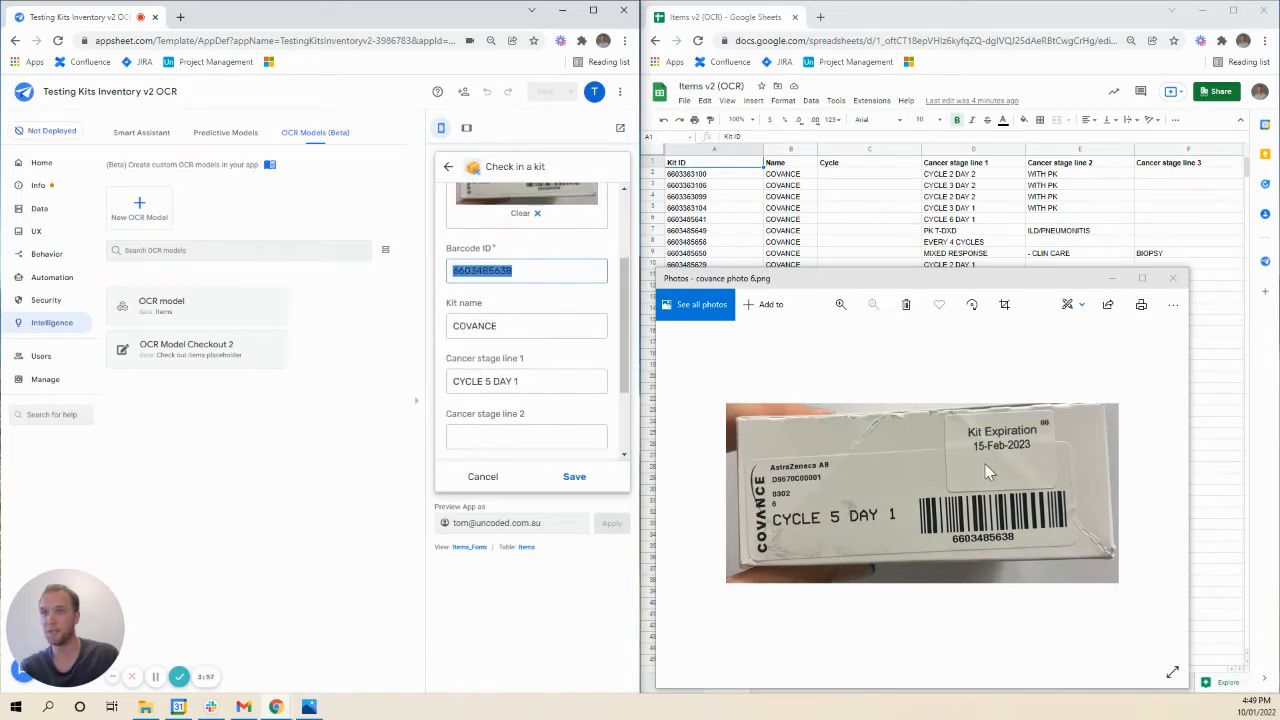
{"action": "double_click", "coordinate": [478, 328]}
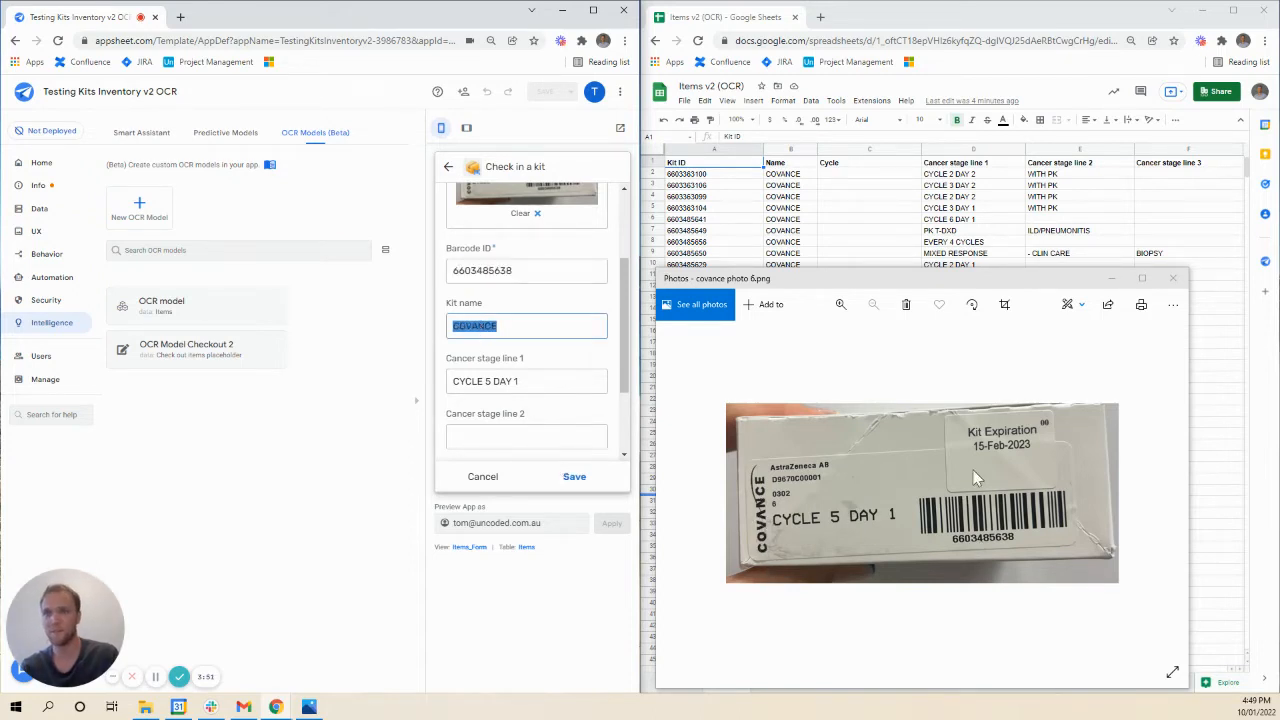
Compare the prefilled Cancer stage line 1 and Expiry date with the kit photo.
{"action": "left_click", "coordinate": [540, 384]}
{"action": "scroll", "coordinate": [534, 420], "scroll_direction": "down", "scroll_amount": 1}
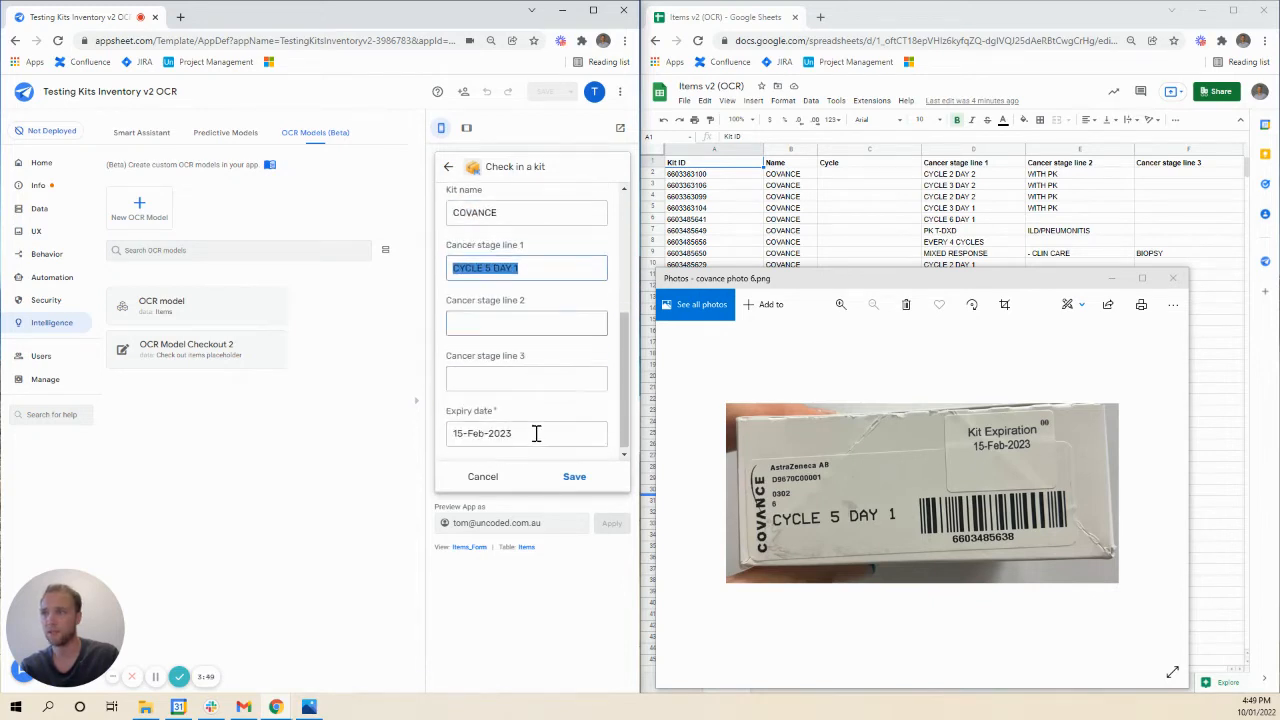
{"action": "left_click", "coordinate": [531, 433]}
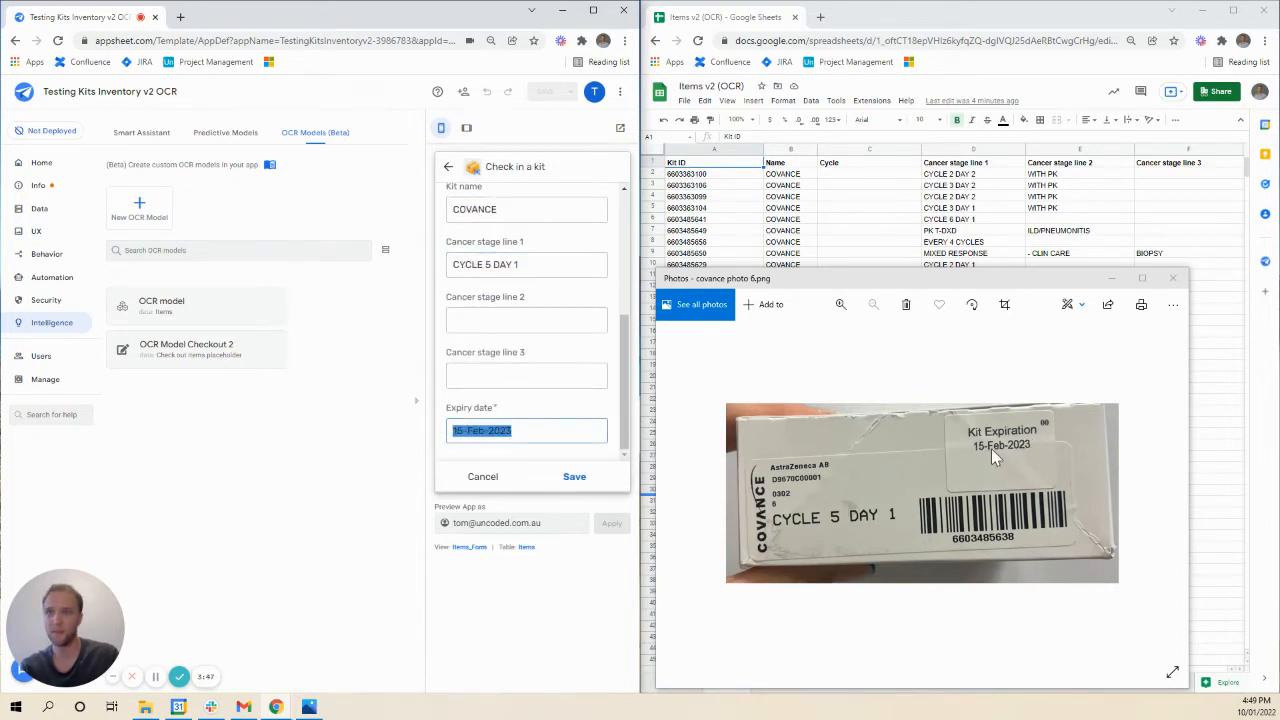
{"action": "left_click", "coordinate": [537, 268]}
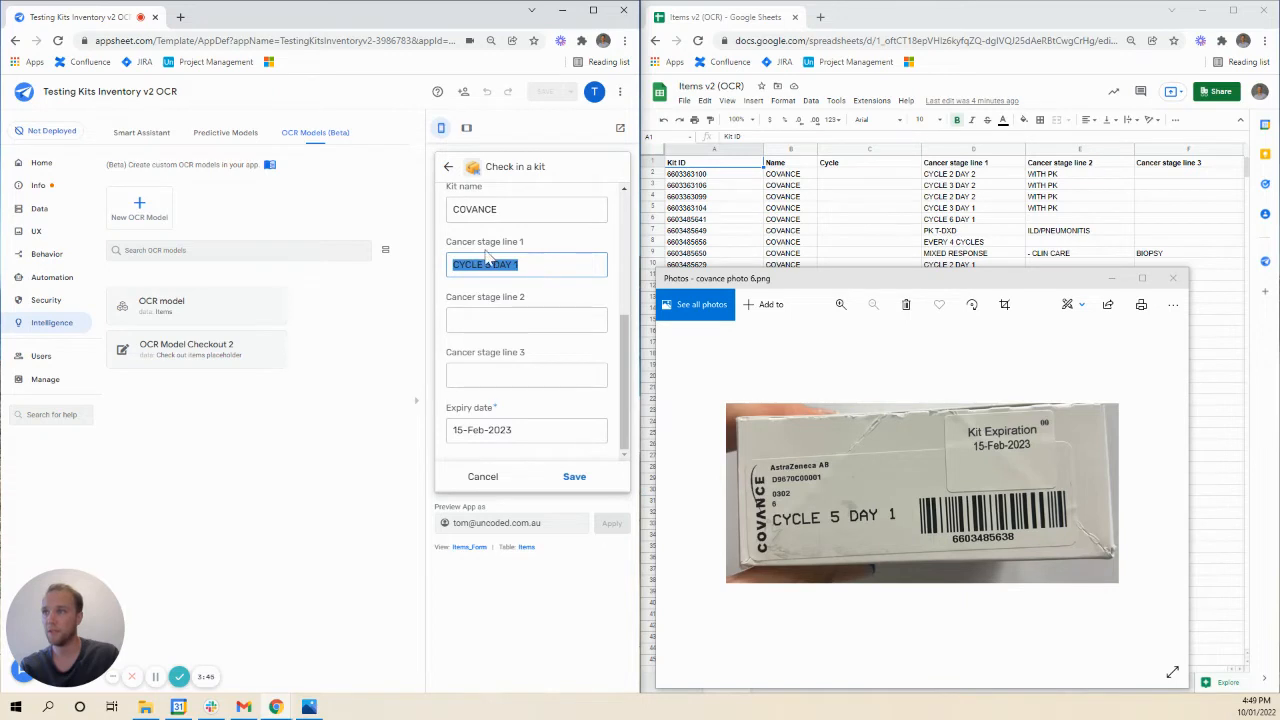
{"action": "left_click", "coordinate": [539, 262]}
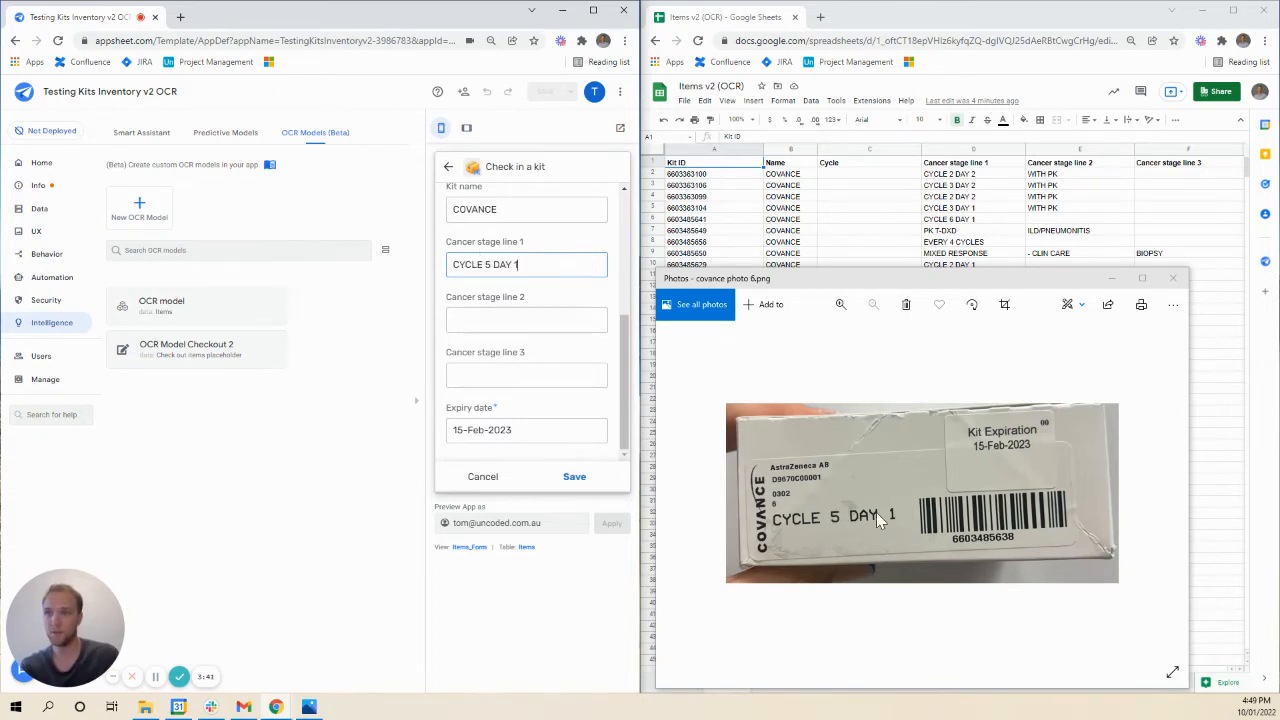
Clear the kit photo from the check-in form and attach covance photo 6 again.
{"action": "scroll", "coordinate": [566, 391], "scroll_direction": "up", "scroll_amount": 5}
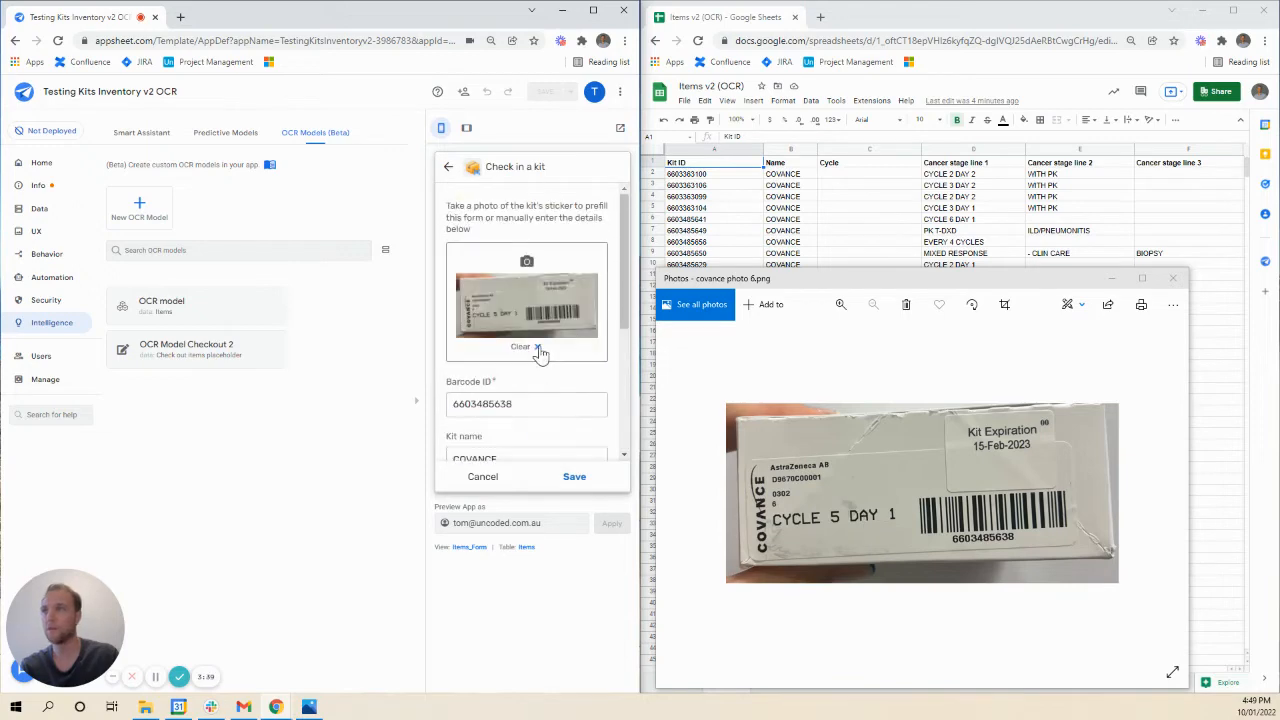
{"action": "left_click", "coordinate": [539, 348]}
{"action": "scroll", "coordinate": [544, 305], "scroll_direction": "down", "scroll_amount": 1}
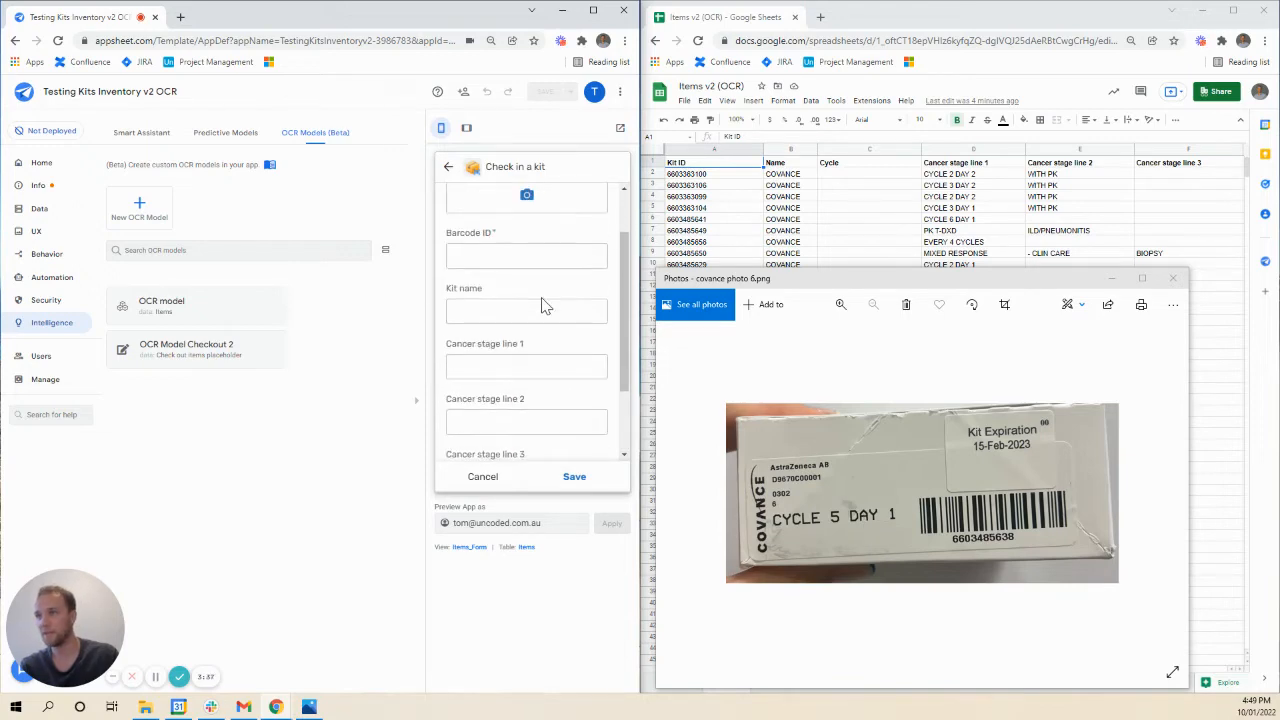
{"action": "left_click", "coordinate": [529, 197]}
{"action": "left_click", "coordinate": [250, 135]}
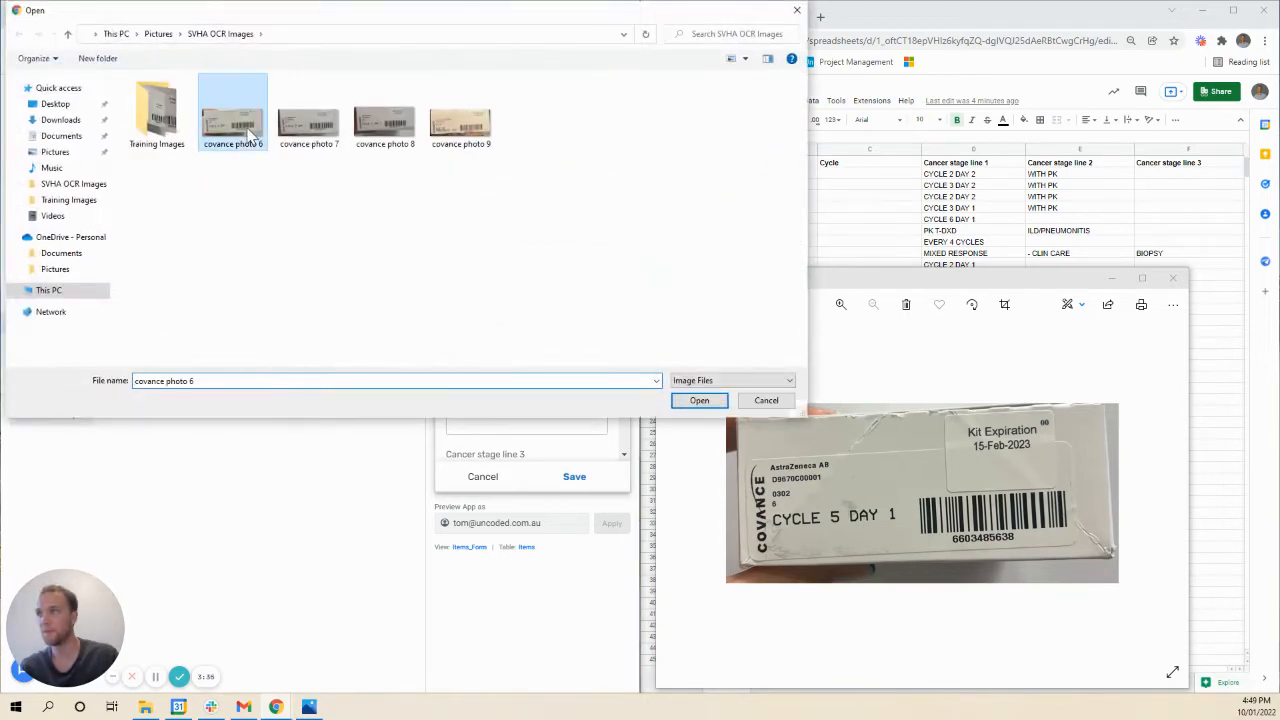
{"action": "left_click", "coordinate": [699, 401]}
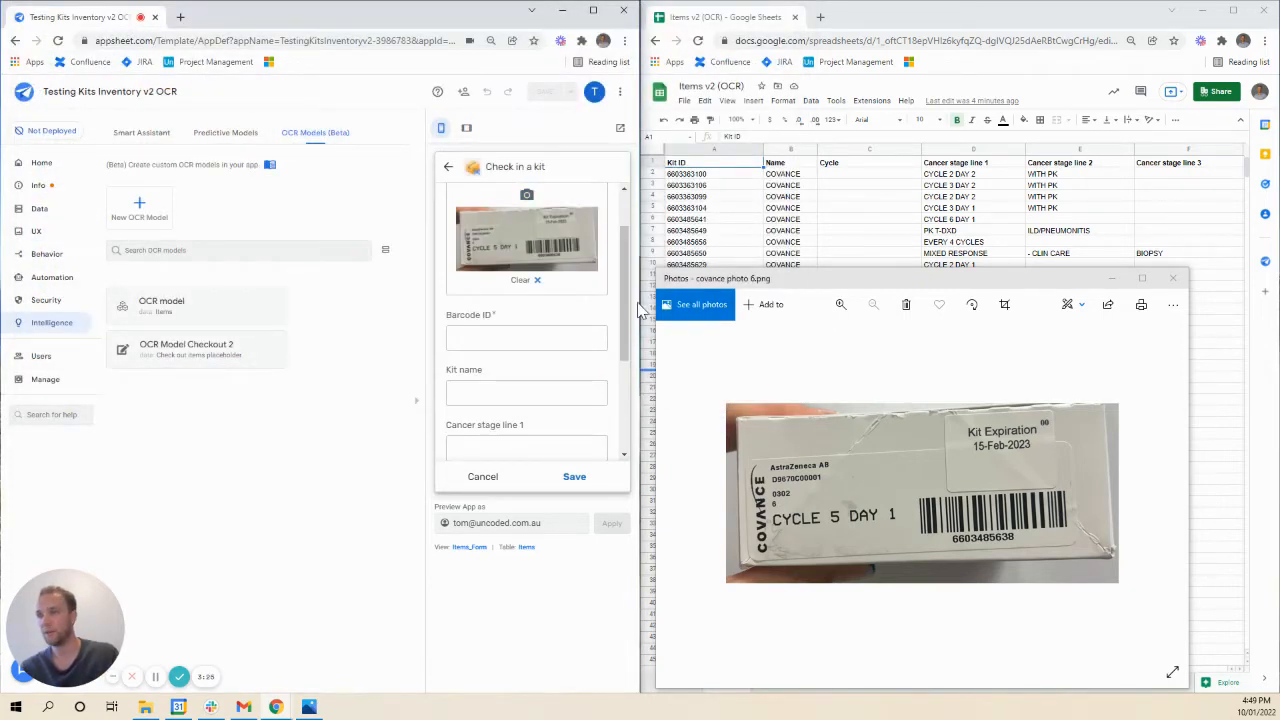
Save the prefilled kit check-in and sync the app to send the new record to the spreadsheet.
{"action": "left_click_drag", "start_coordinate": [624, 320], "coordinate": [622, 340]}
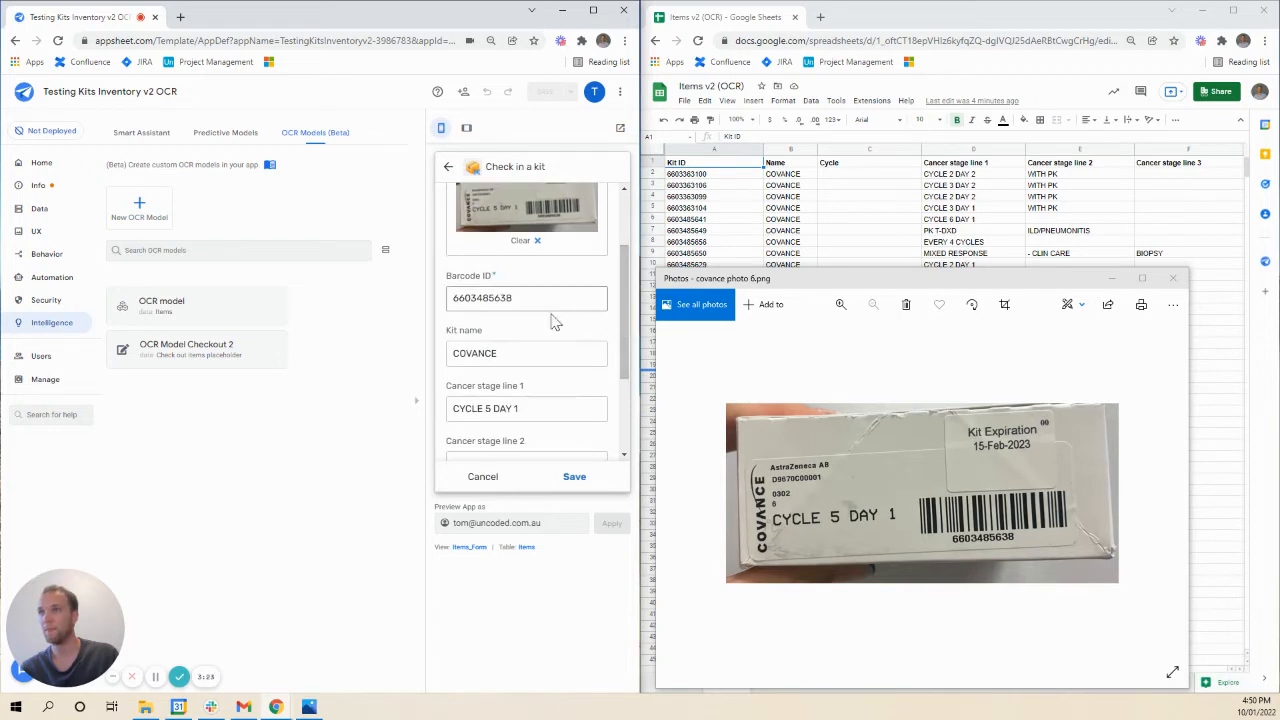
{"action": "scroll", "coordinate": [547, 432], "scroll_direction": "down", "scroll_amount": 2}
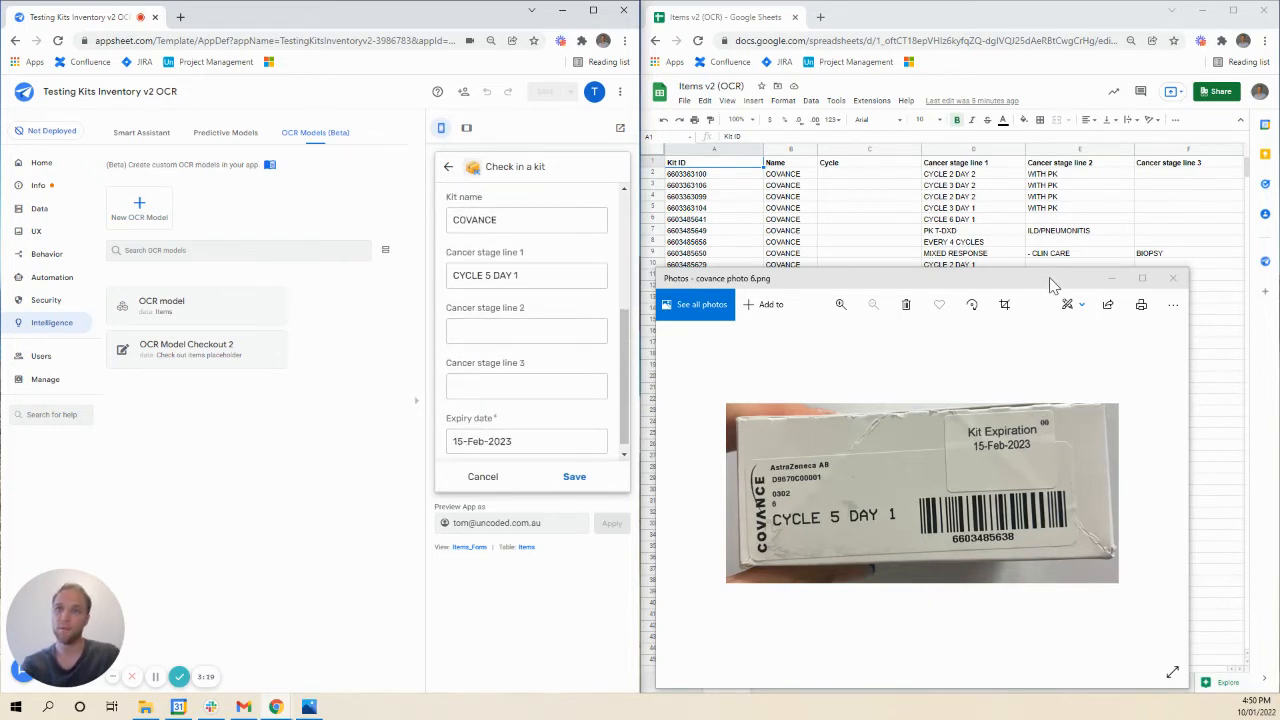
{"action": "left_click_drag", "start_coordinate": [1051, 285], "coordinate": [1061, 368]}
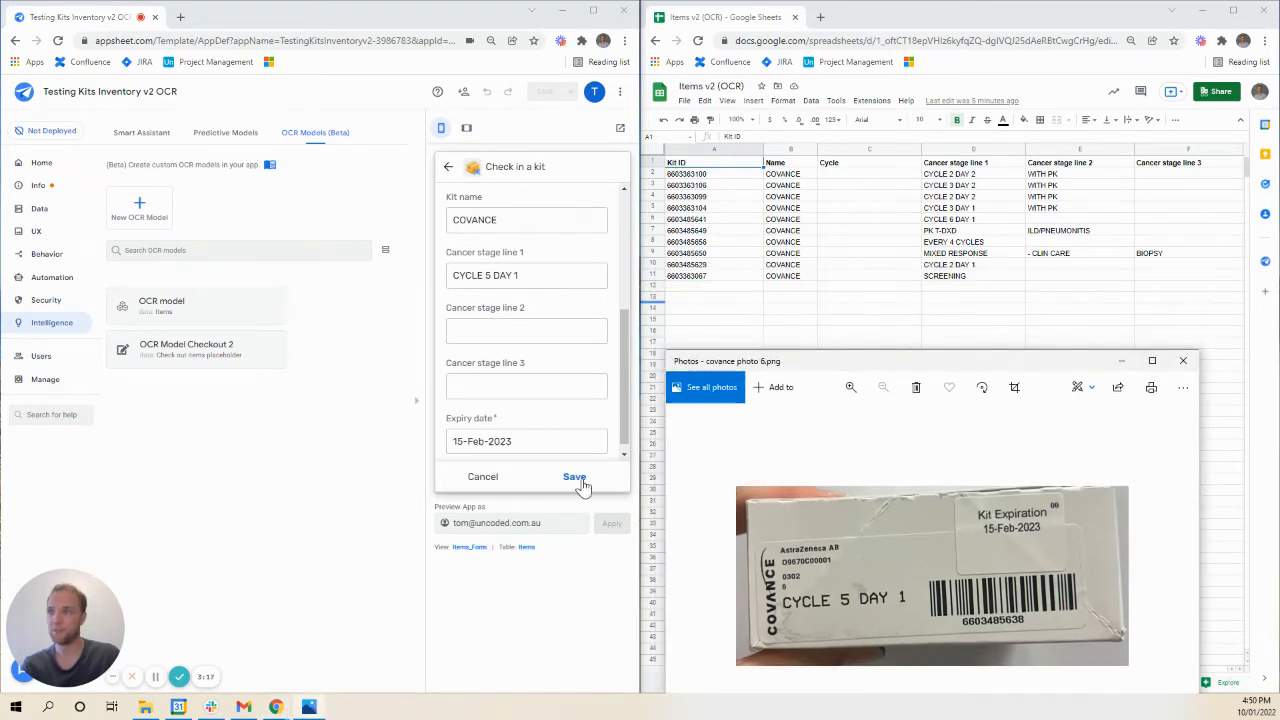
{"action": "left_click", "coordinate": [576, 478]}
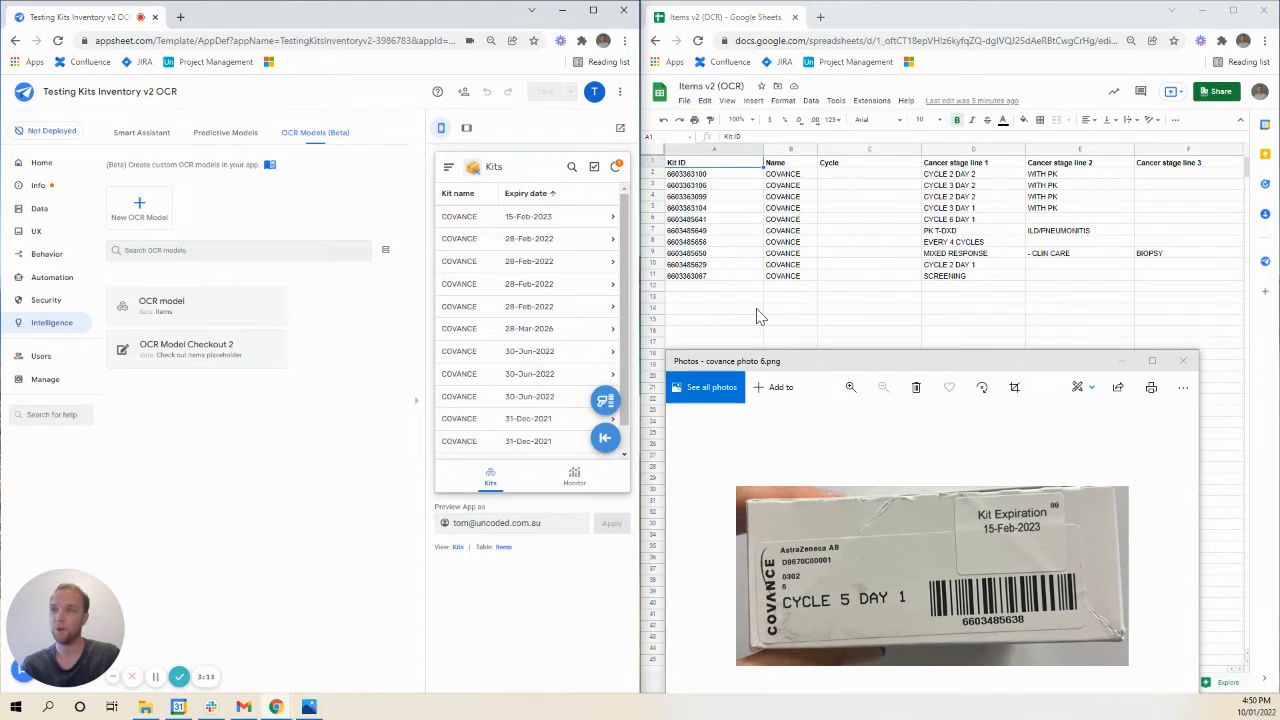
{"action": "mouse_move", "coordinate": [897, 363]}
{"action": "left_mouse_down"}
{"action": "mouse_move", "coordinate": [919, 322]}
{"action": "mouse_move", "coordinate": [905, 347]}
{"action": "left_mouse_up"}
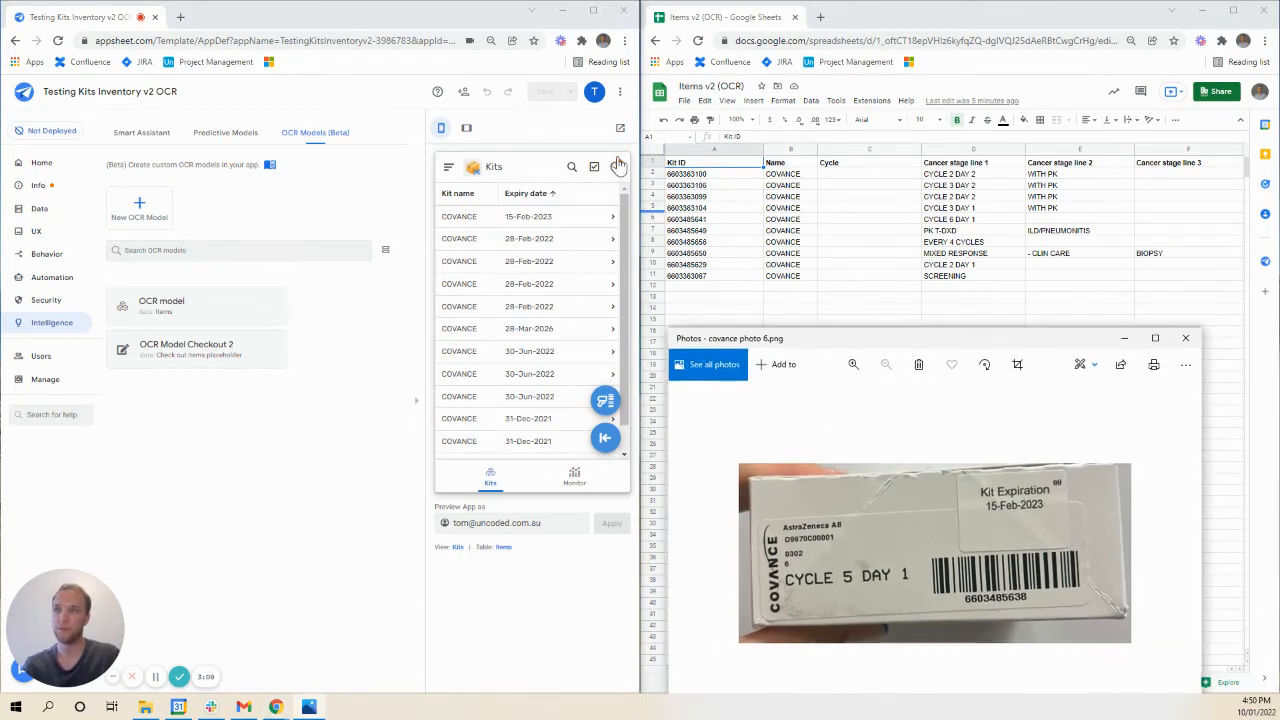
{"action": "left_click", "coordinate": [617, 168]}
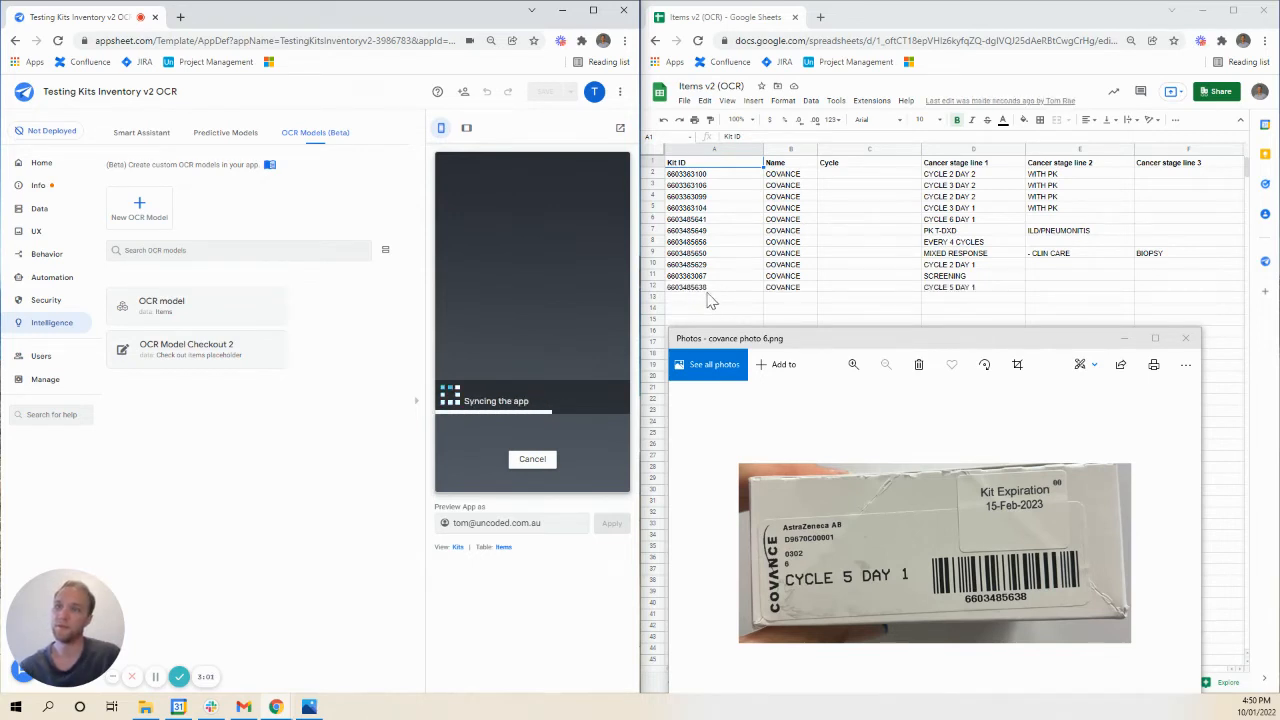
Examine the newly checked-in kit's row 12 in the Items sheet, from its Kit ID to the check-in date, expiry date and image.
{"action": "left_click", "coordinate": [706, 292]}
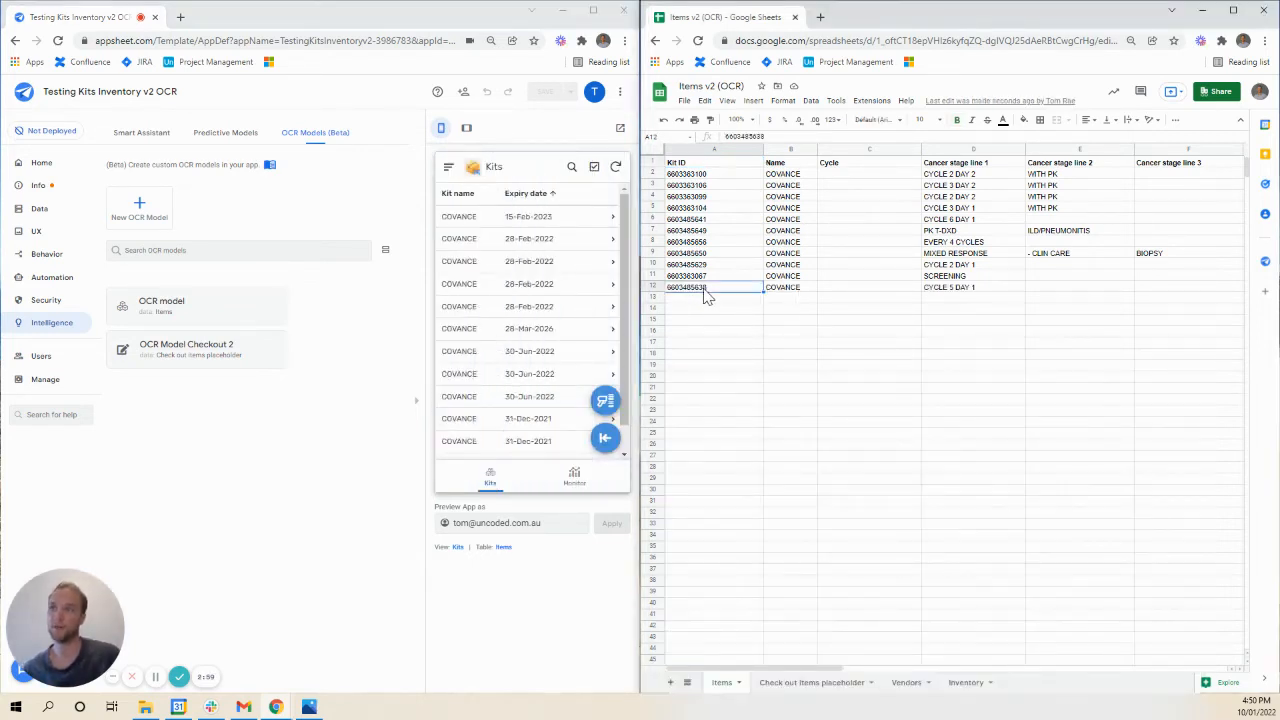
{"action": "key", "text": "Right"}
{"action": "key", "text": "Right"}
{"action": "key", "text": "Right"}
{"action": "key", "text": "Right"}
{"action": "key", "text": "Right"}
{"action": "key", "text": "Right"}
{"action": "key", "text": "Right"}
{"action": "key", "text": "Right"}
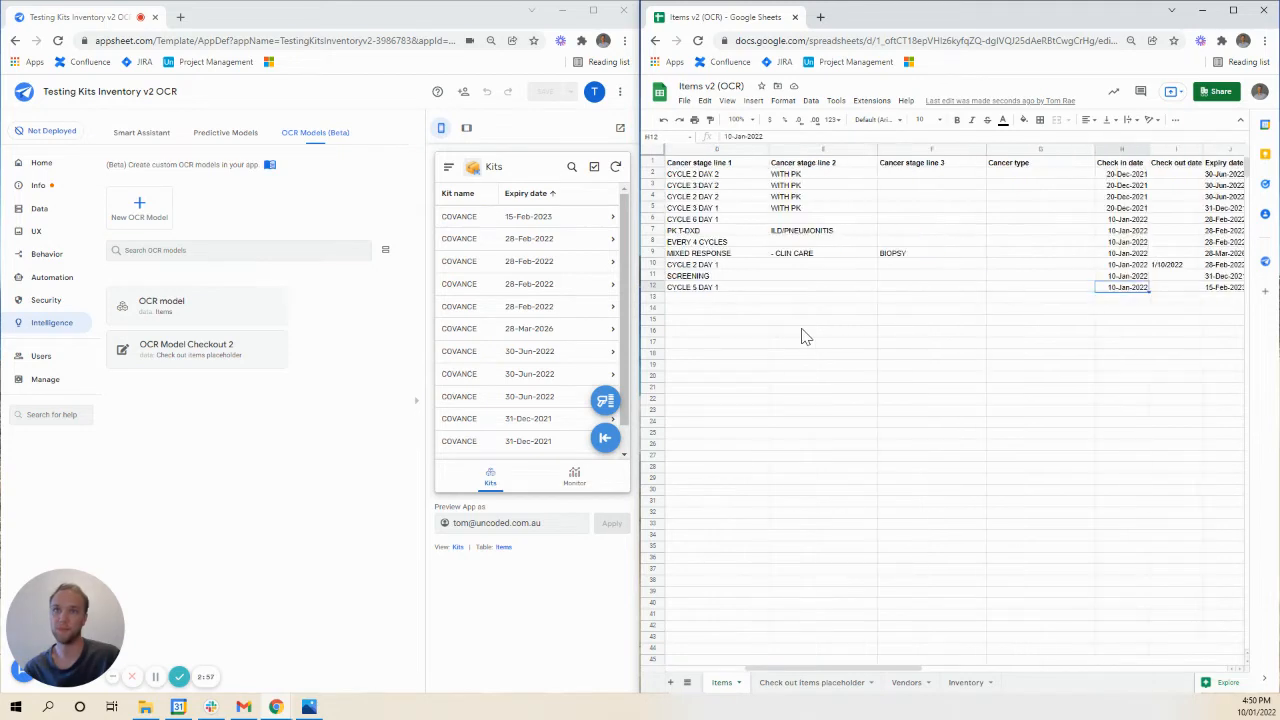
{"action": "key", "text": "Right"}
{"action": "key", "text": "Right"}
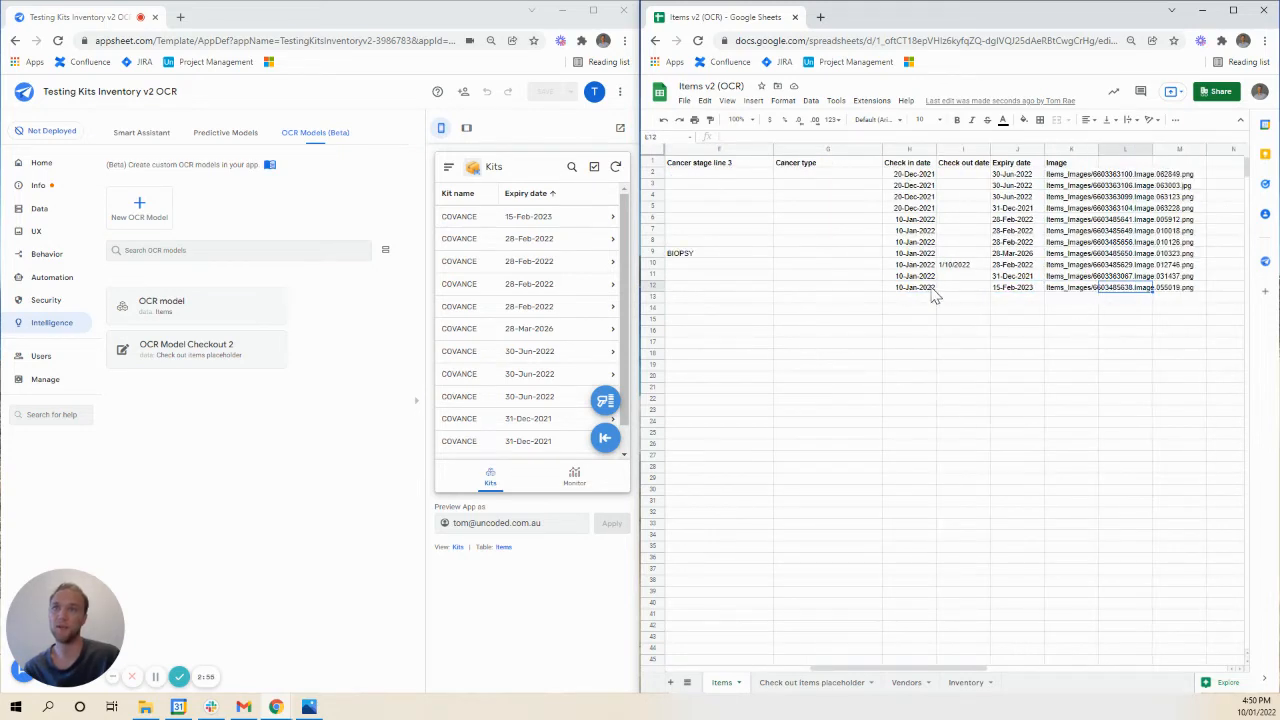
{"action": "left_click", "coordinate": [925, 288]}
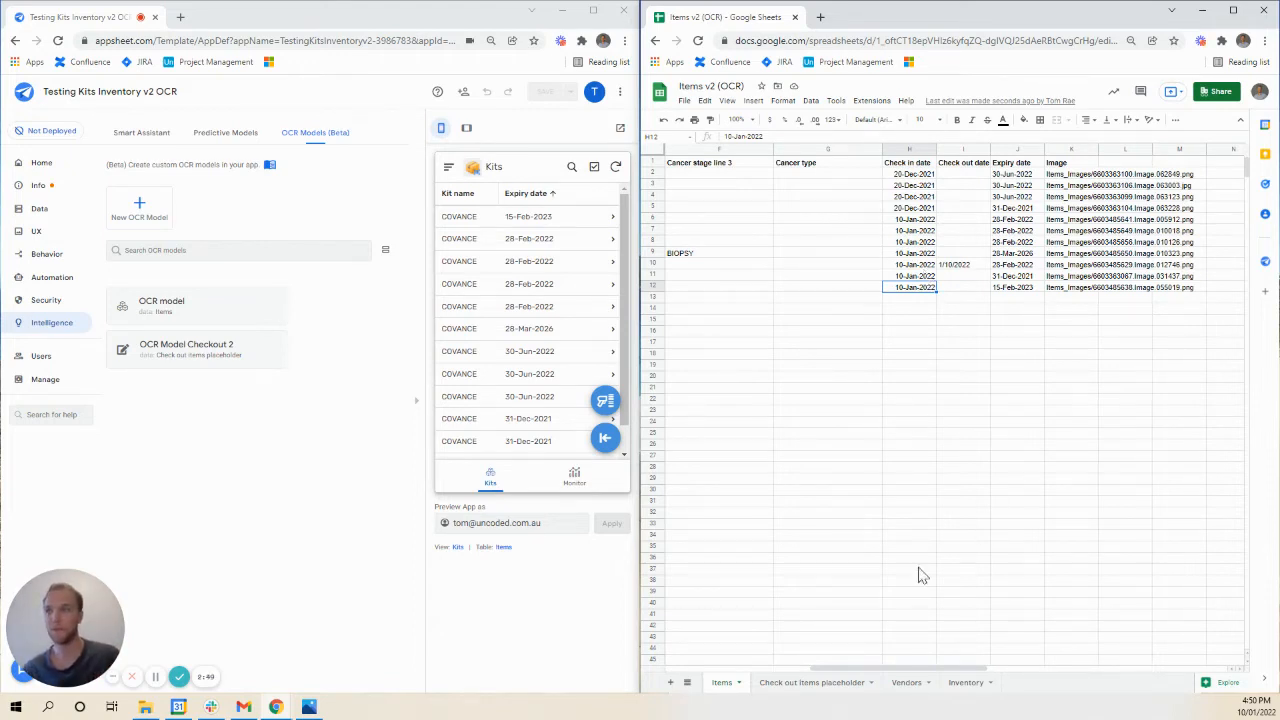
{"action": "left_click_drag", "start_coordinate": [880, 668], "coordinate": [720, 668]}
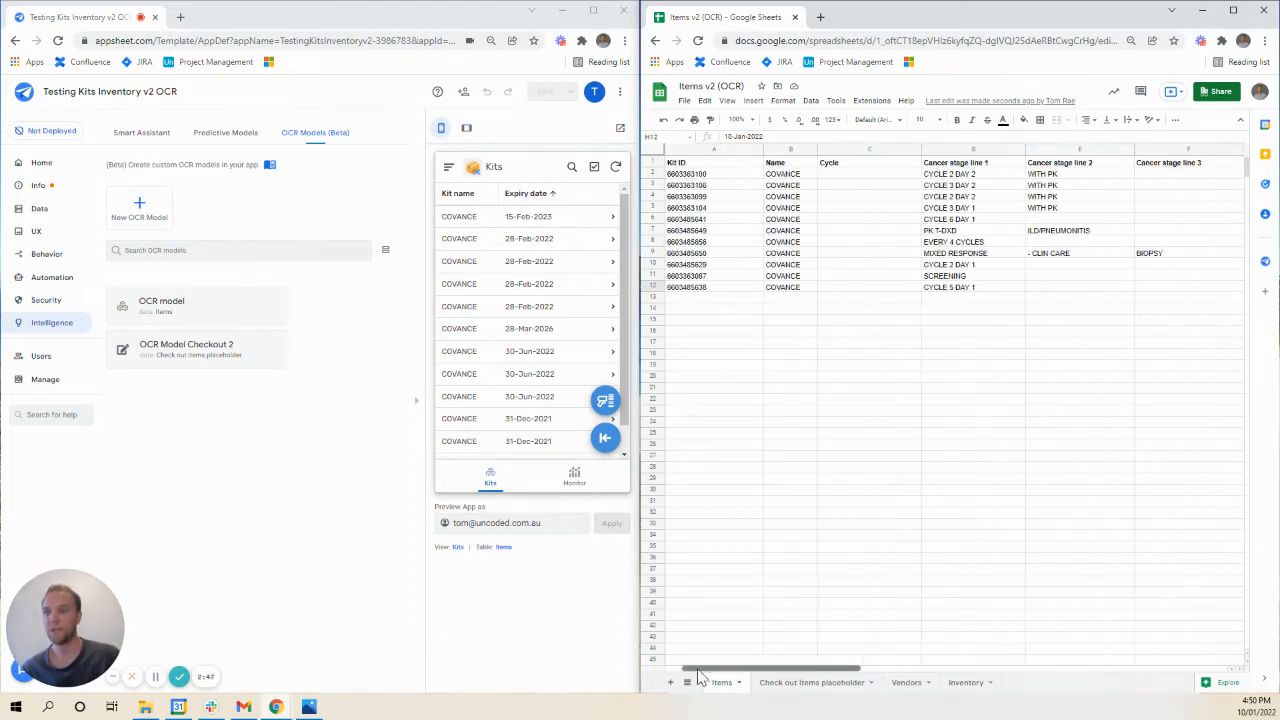
{"action": "scroll", "coordinate": [529, 358], "scroll_direction": "down", "scroll_amount": 2}
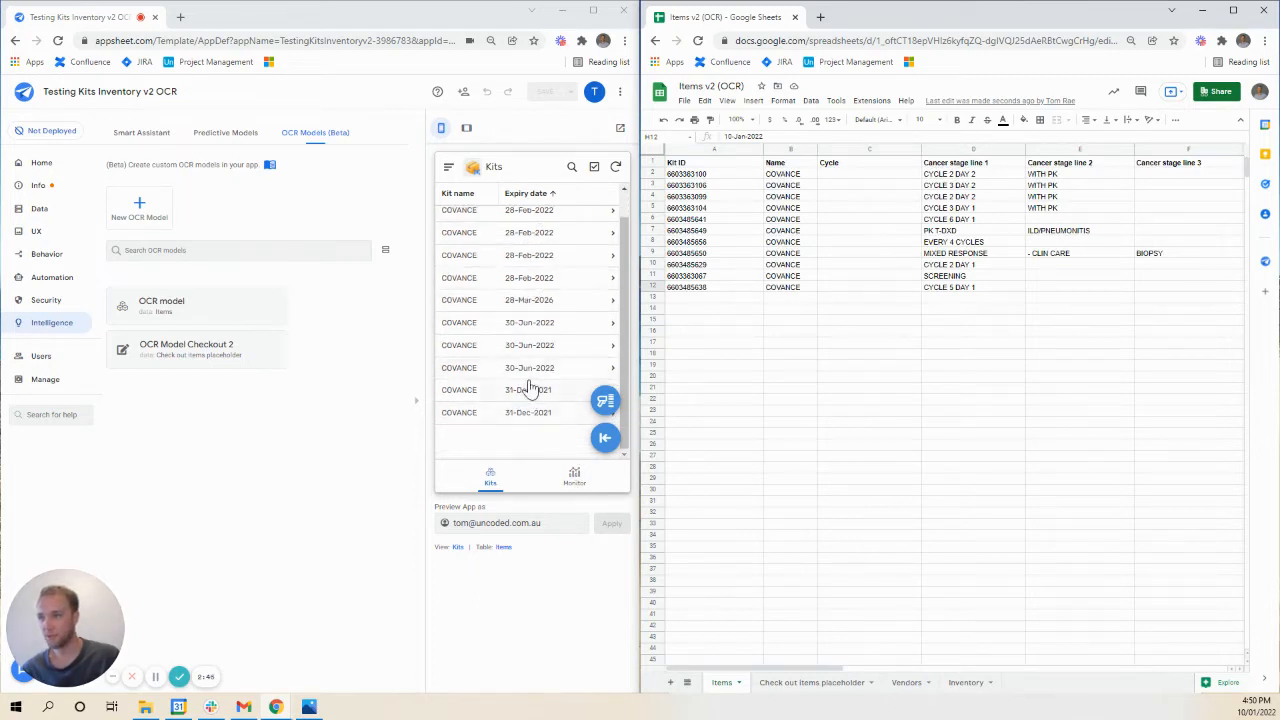
{"action": "scroll", "coordinate": [528, 388], "scroll_direction": "up", "scroll_amount": 2}
{"action": "scroll", "coordinate": [531, 300], "scroll_direction": "down", "scroll_amount": 2}
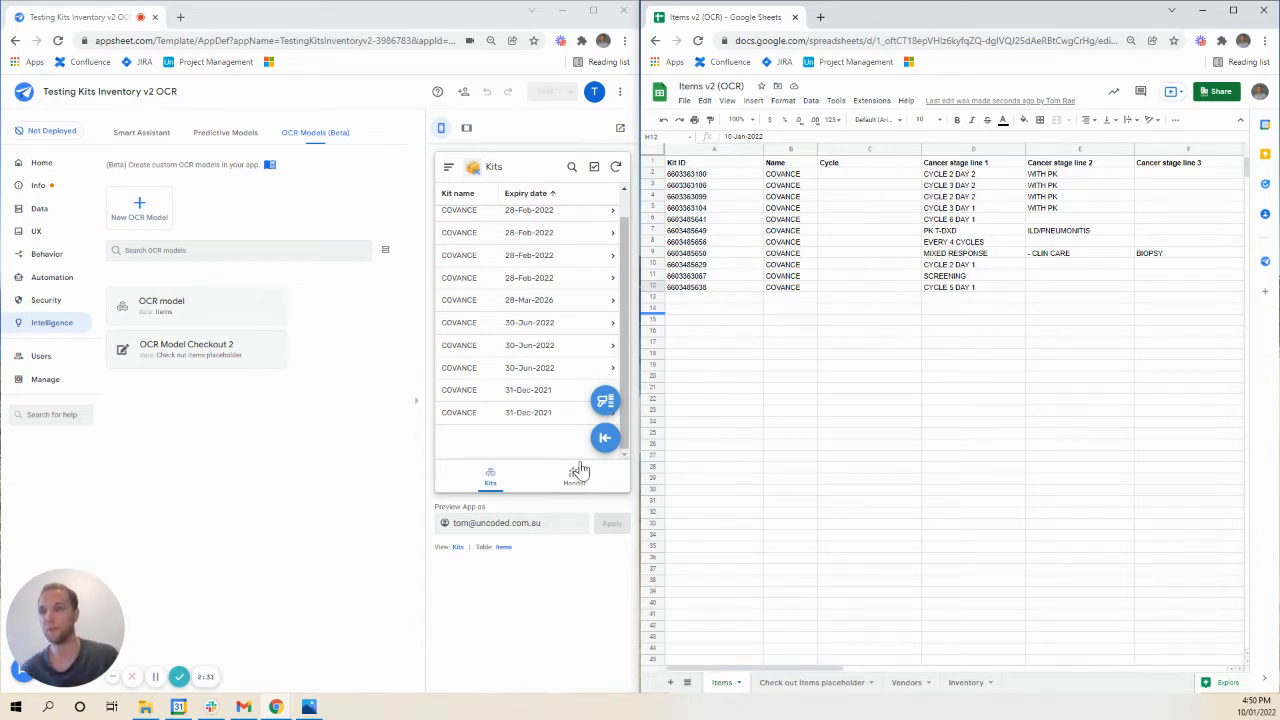
{"action": "left_click", "coordinate": [560, 447]}
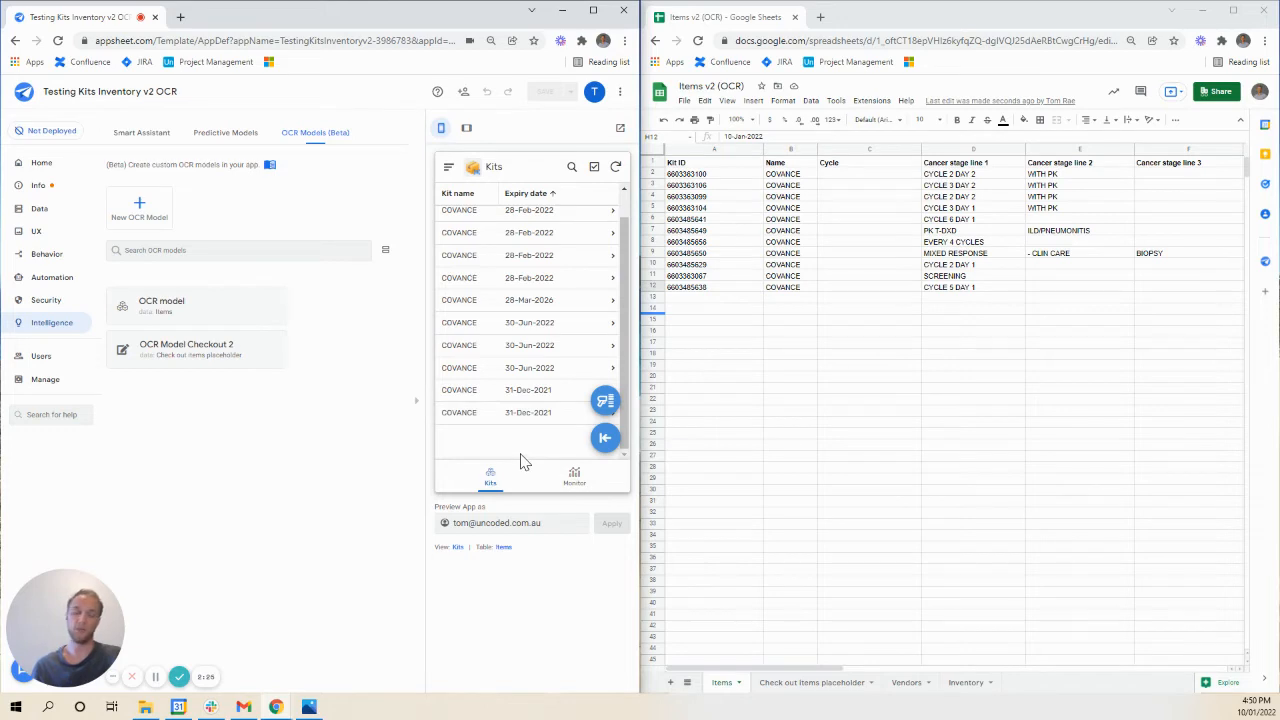
View the fields of the Check out a kit form and discard the form without saving.
{"action": "left_click", "coordinate": [604, 437]}
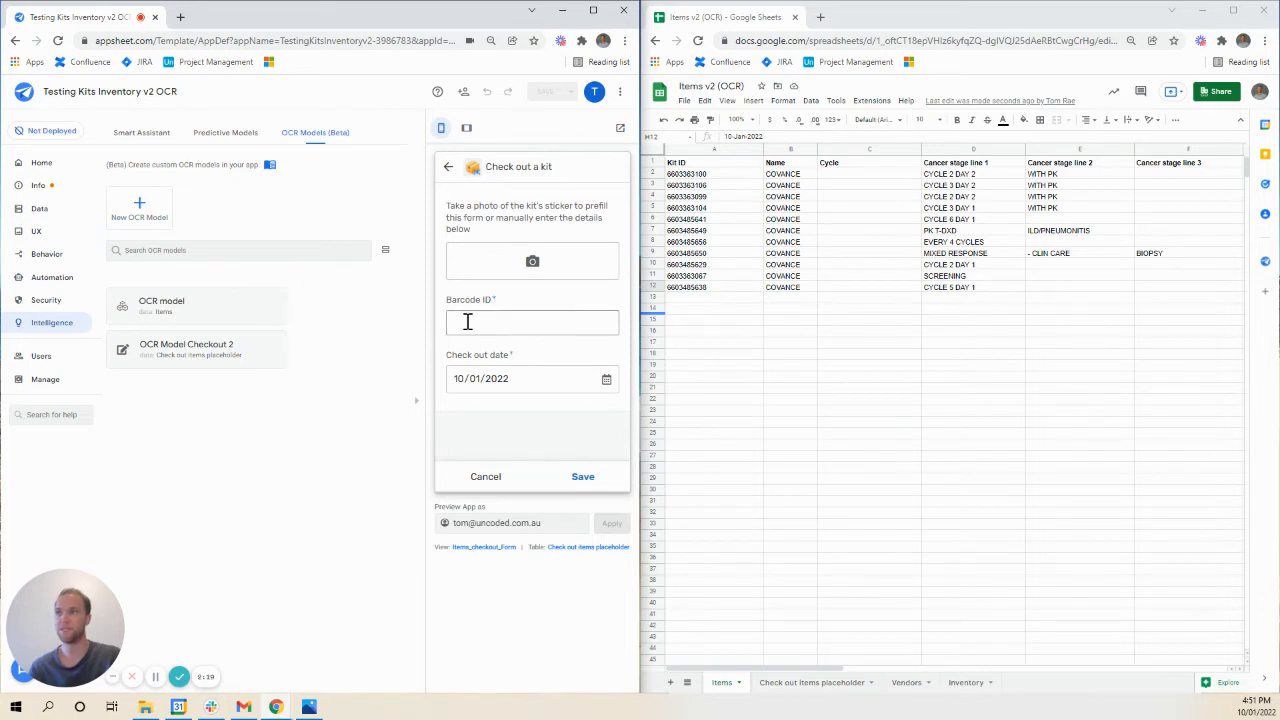
{"action": "left_click", "coordinate": [487, 478]}
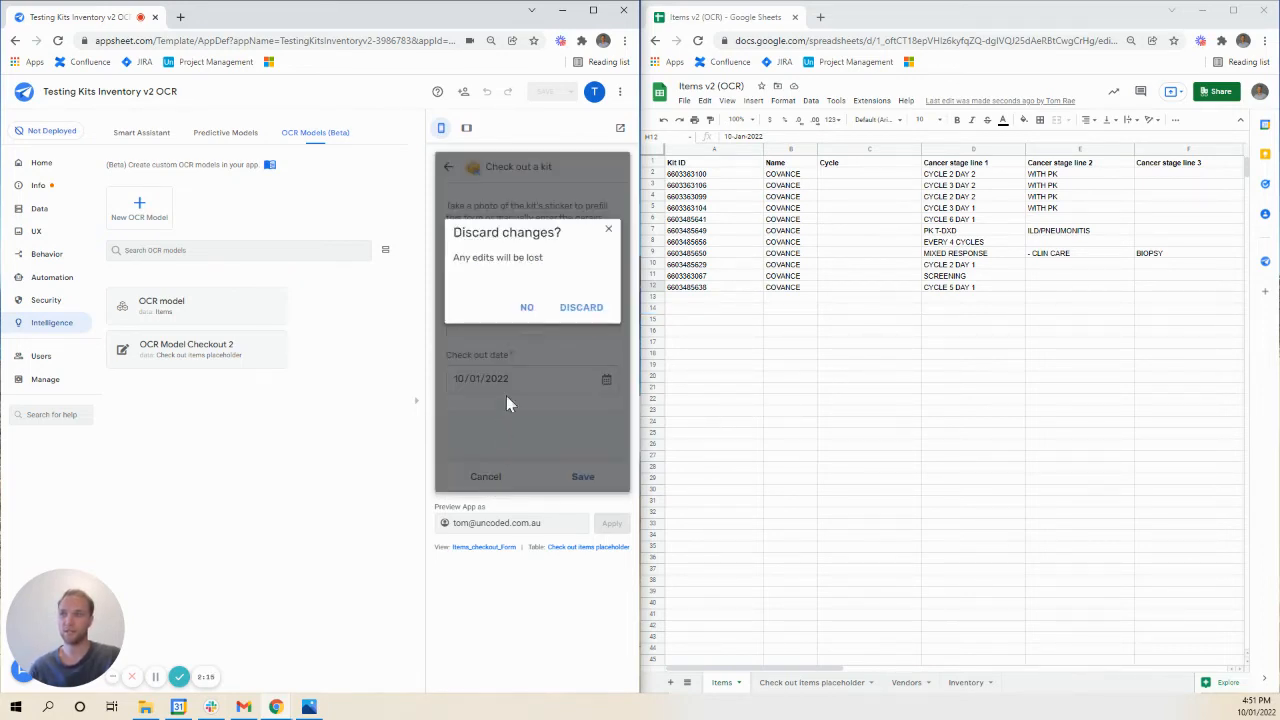
{"action": "left_click", "coordinate": [589, 310]}
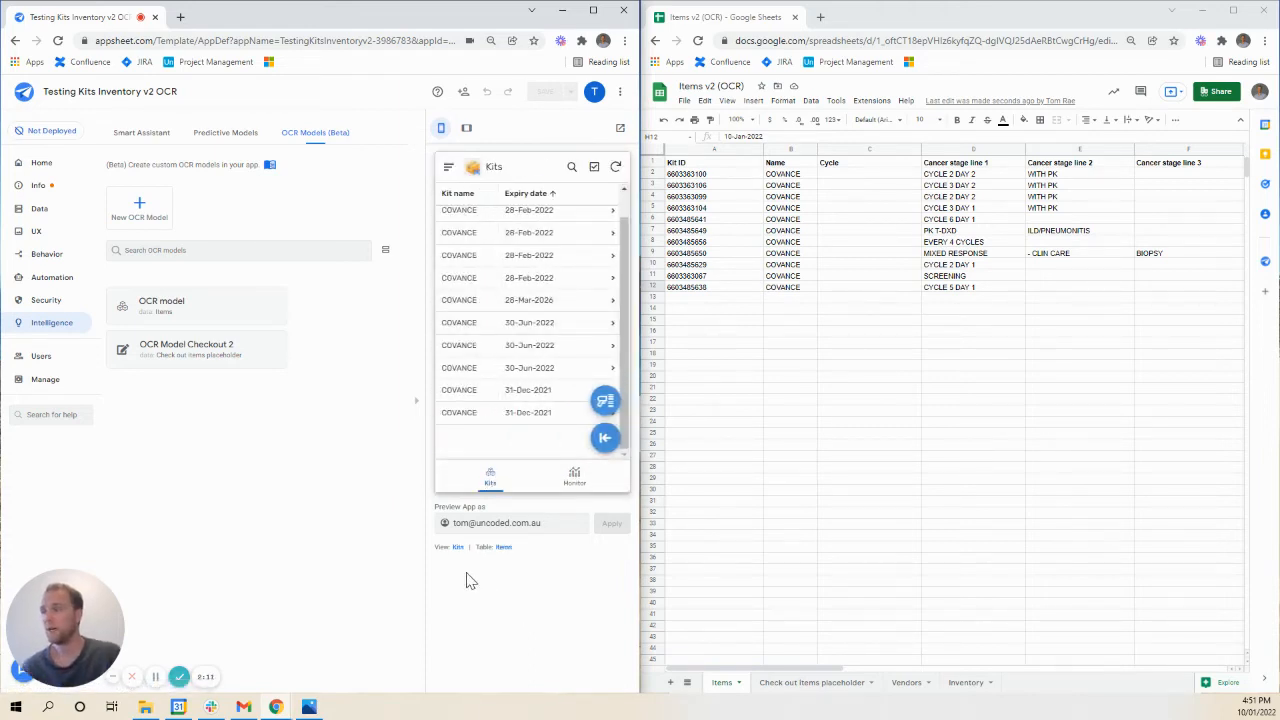
Expand the OCR Model Checkout 2 and OCR model definitions and view the OCR model's output columns and training patterns.
{"action": "left_click", "coordinate": [220, 357]}
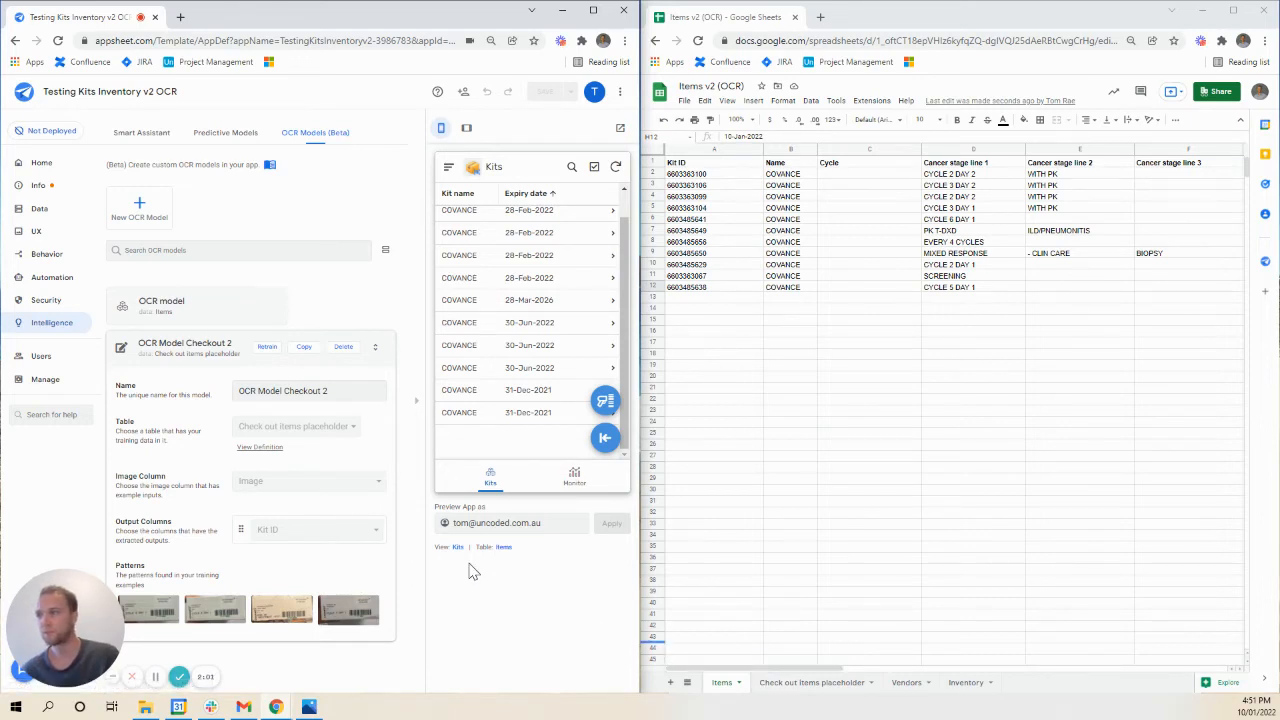
{"action": "left_click", "coordinate": [208, 318]}
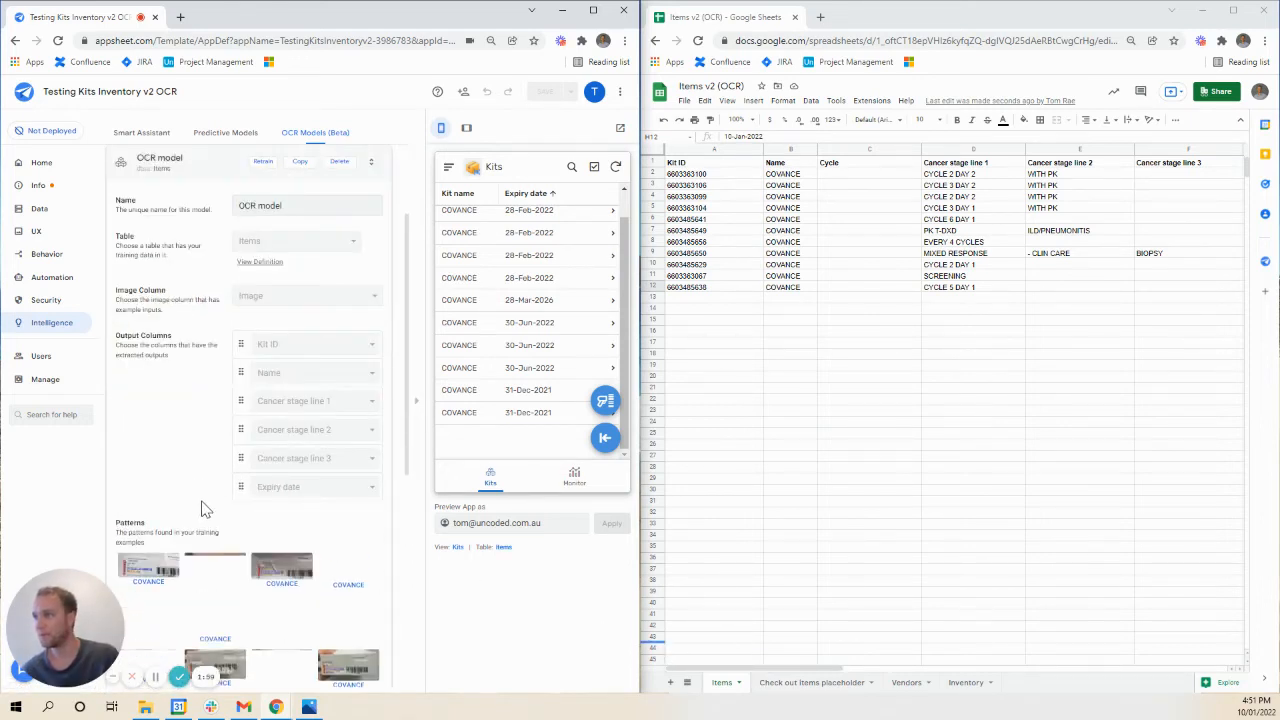
{"action": "scroll", "coordinate": [198, 495], "scroll_direction": "down", "scroll_amount": 2}
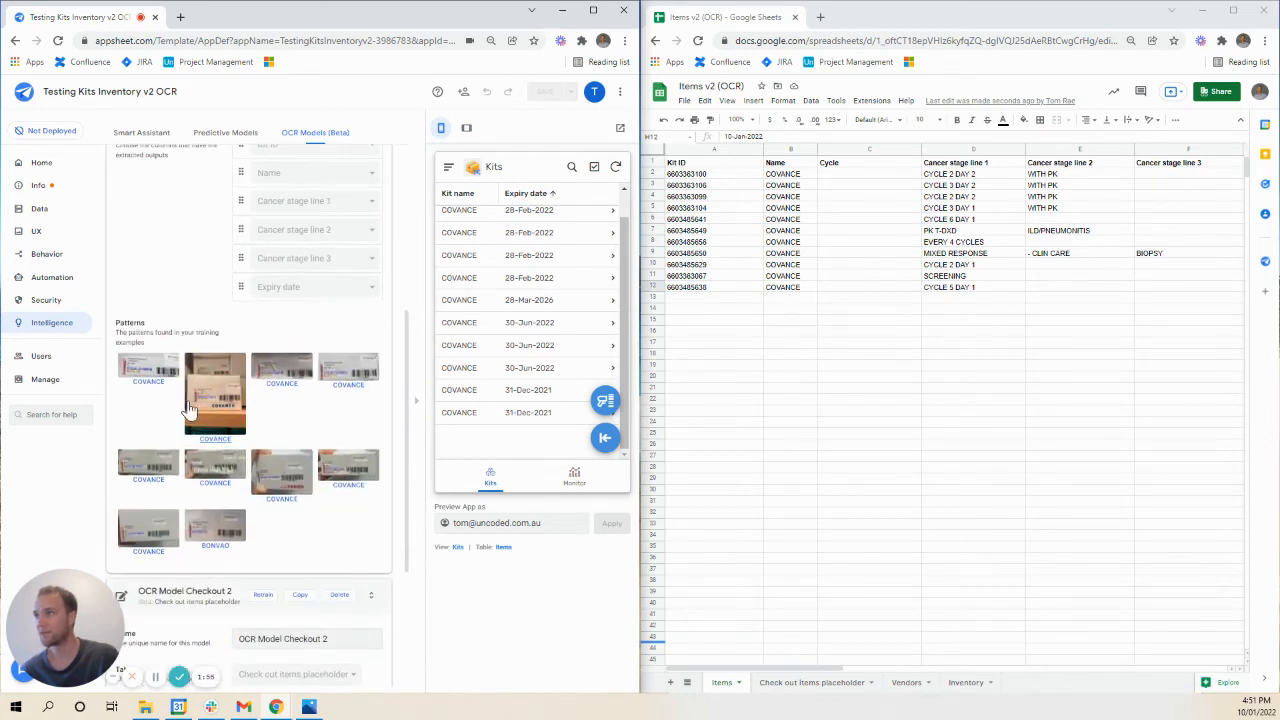
Enlarge the OCR model's first COVANCE training pattern and compare its sticker fields with the Items sheet's Expiry date column.
{"action": "left_click", "coordinate": [152, 368]}
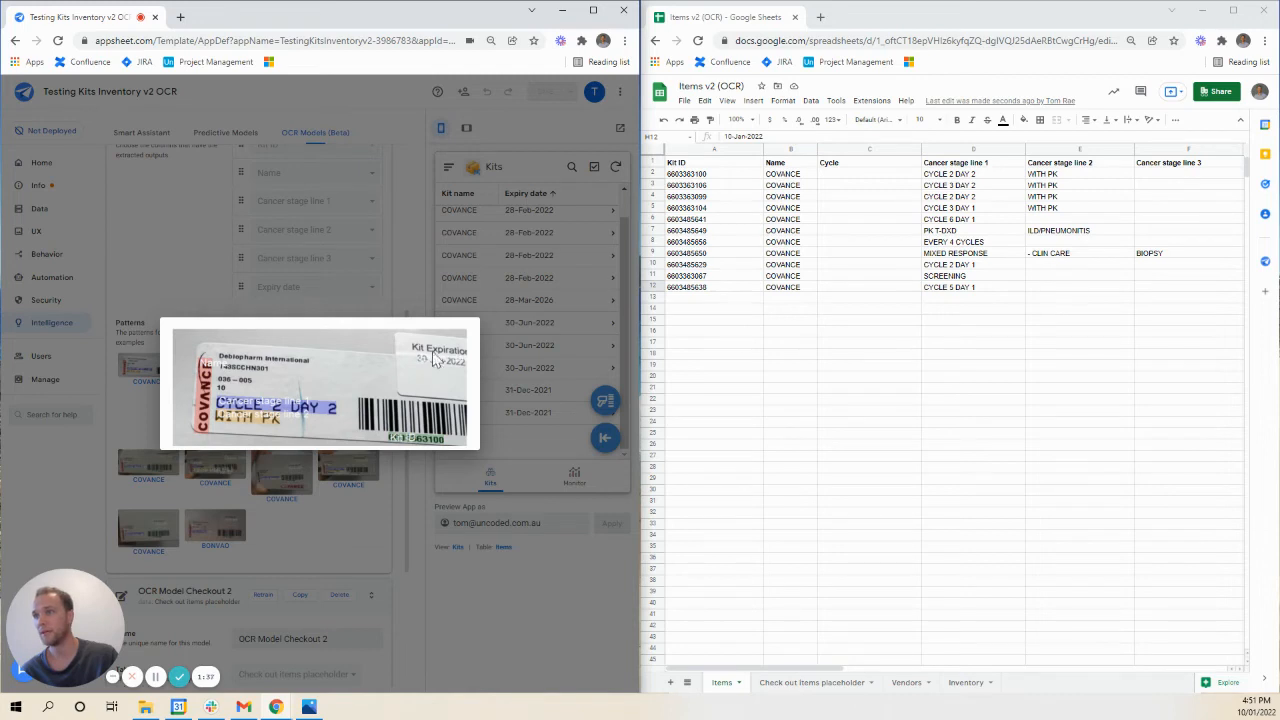
{"action": "left_click_drag", "start_coordinate": [760, 670], "coordinate": [902, 670]}
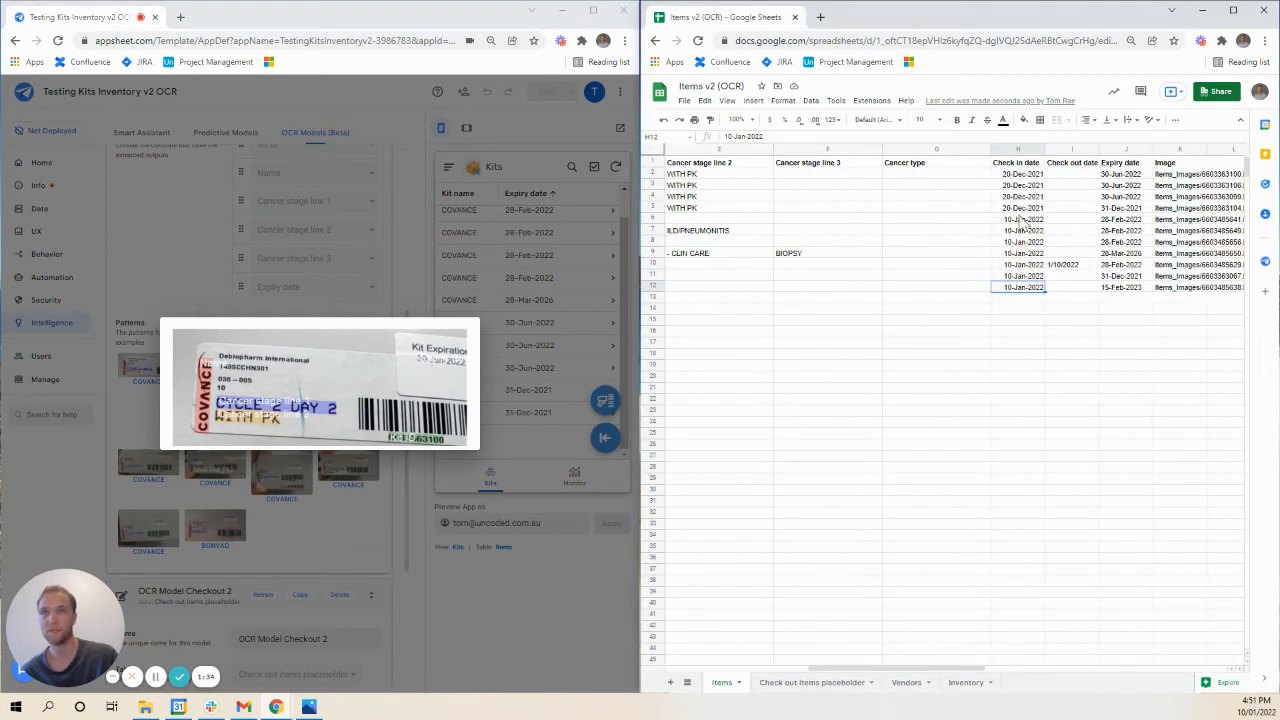
{"action": "left_click", "coordinate": [1120, 163]}
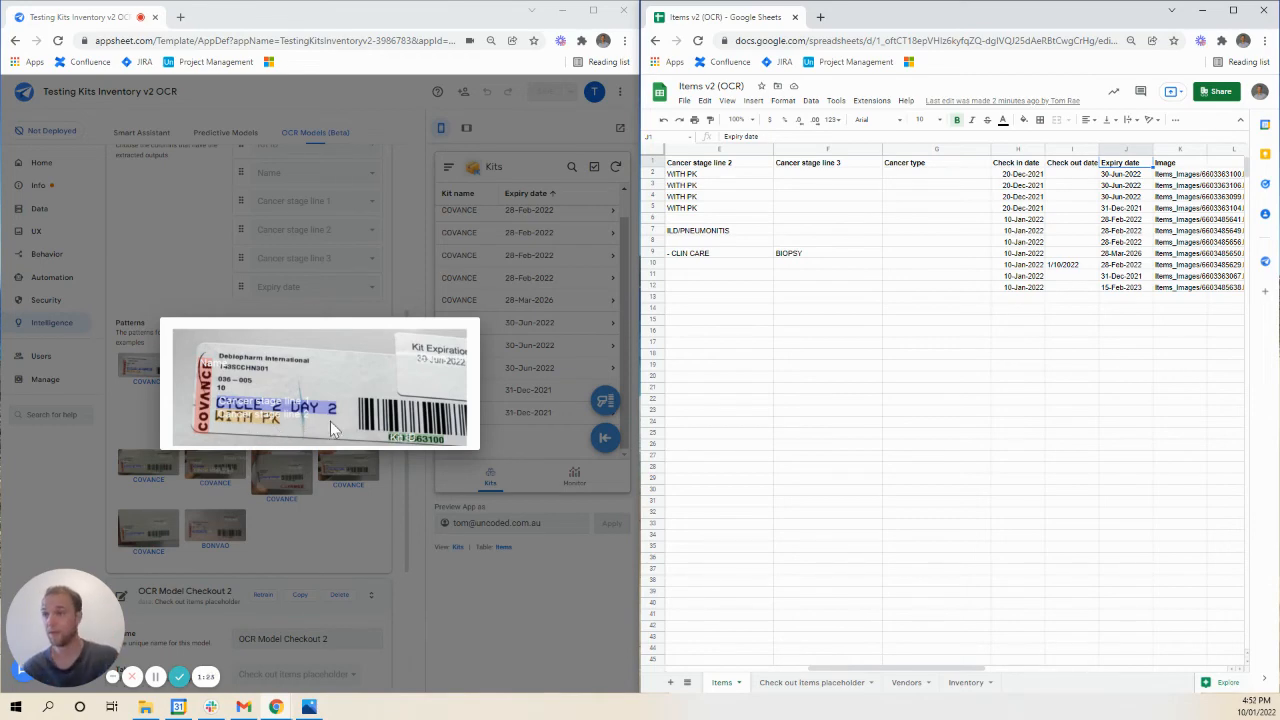
{"action": "left_click", "coordinate": [440, 546]}
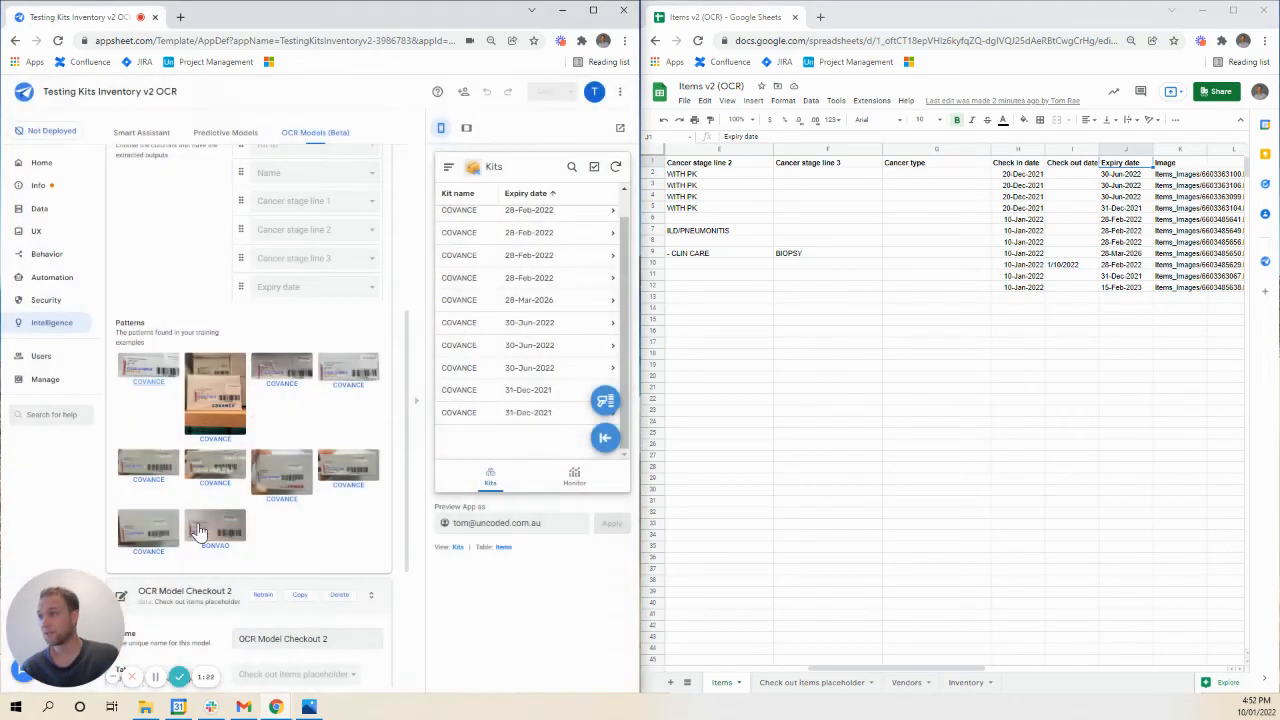
Examine the field labels on the third-pattern box photo in the second row and both last-row patterns, closing each enlarged image.
{"action": "left_click", "coordinate": [285, 484]}
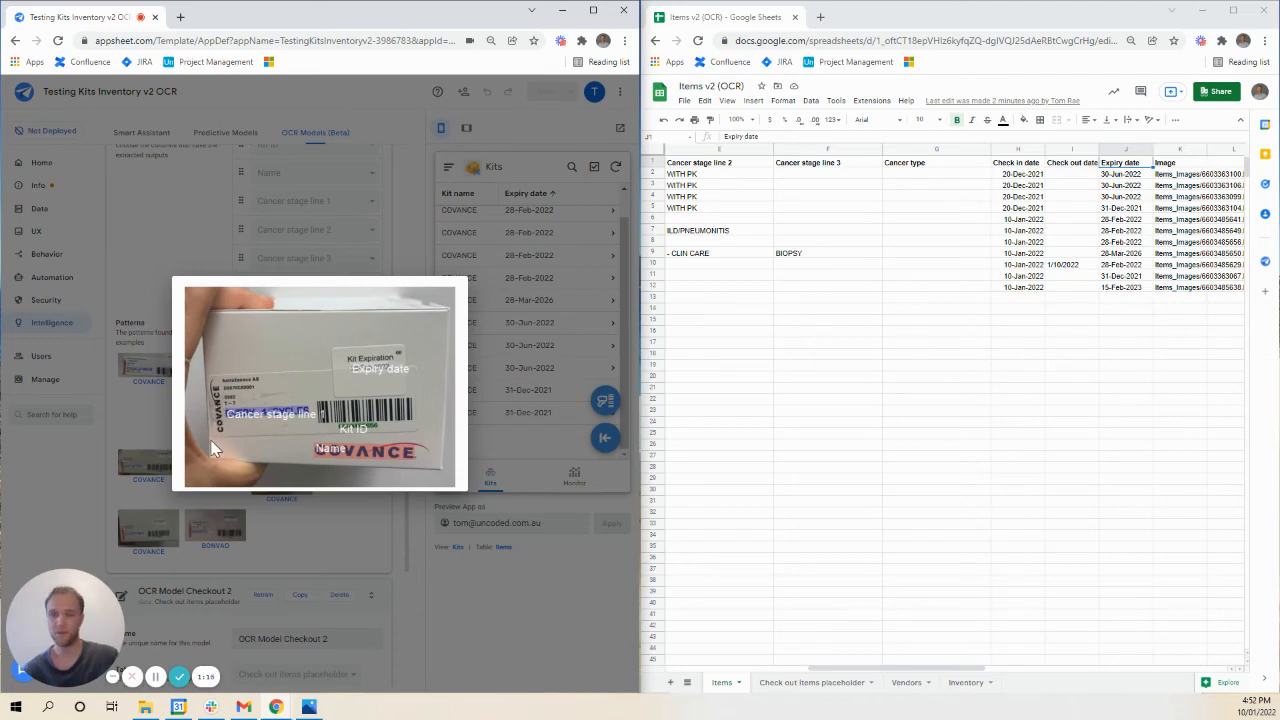
{"action": "left_click", "coordinate": [339, 546]}
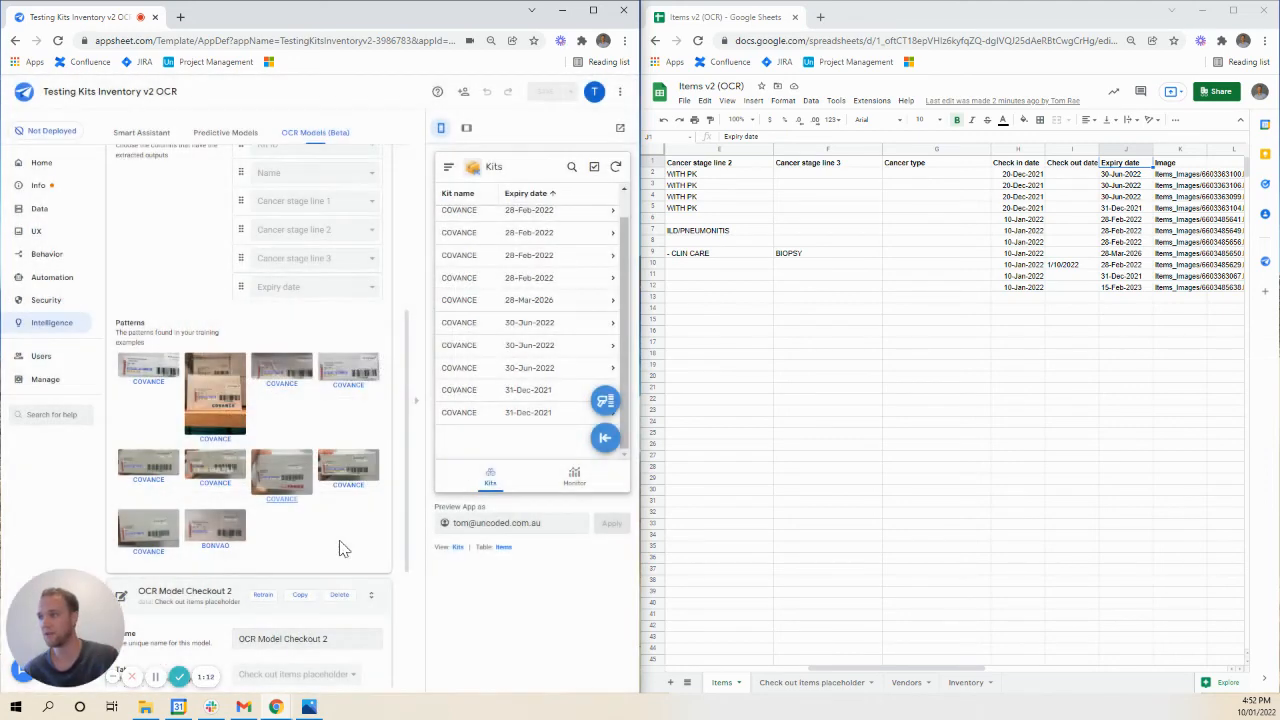
{"action": "left_click", "coordinate": [214, 527]}
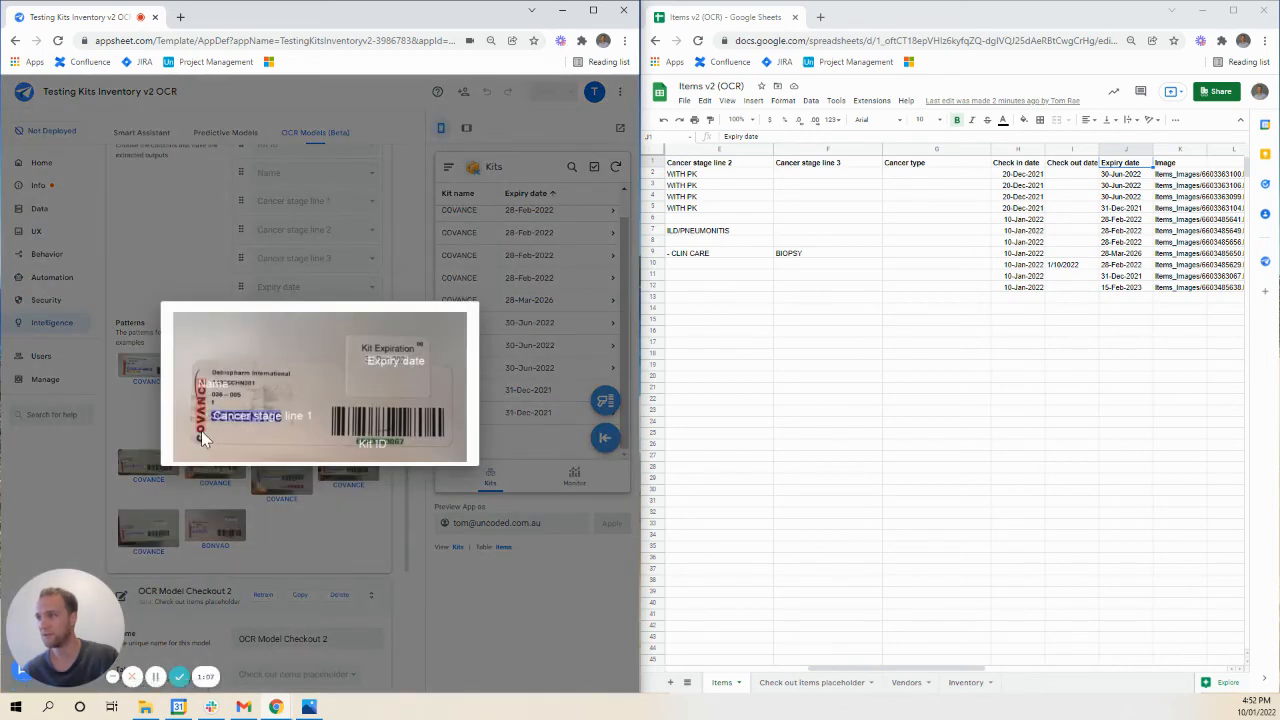
{"action": "left_click", "coordinate": [326, 543]}
{"action": "left_click", "coordinate": [158, 530]}
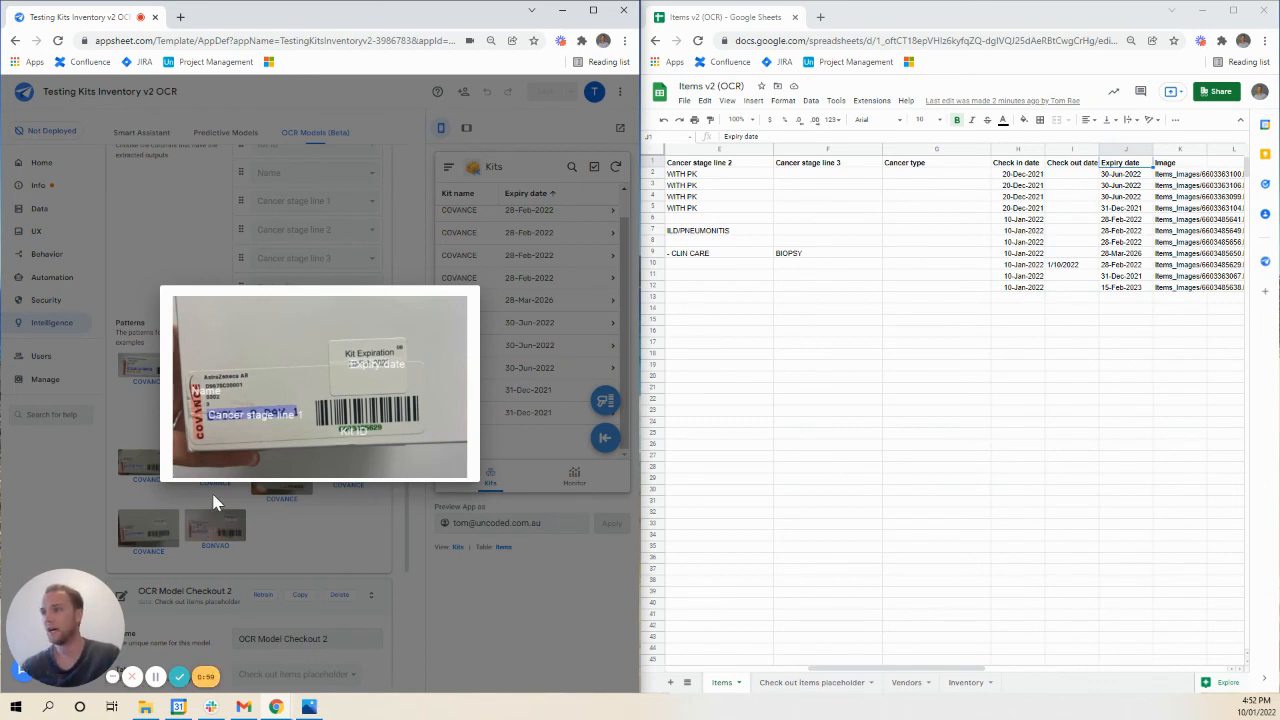
{"action": "left_click", "coordinate": [348, 532]}
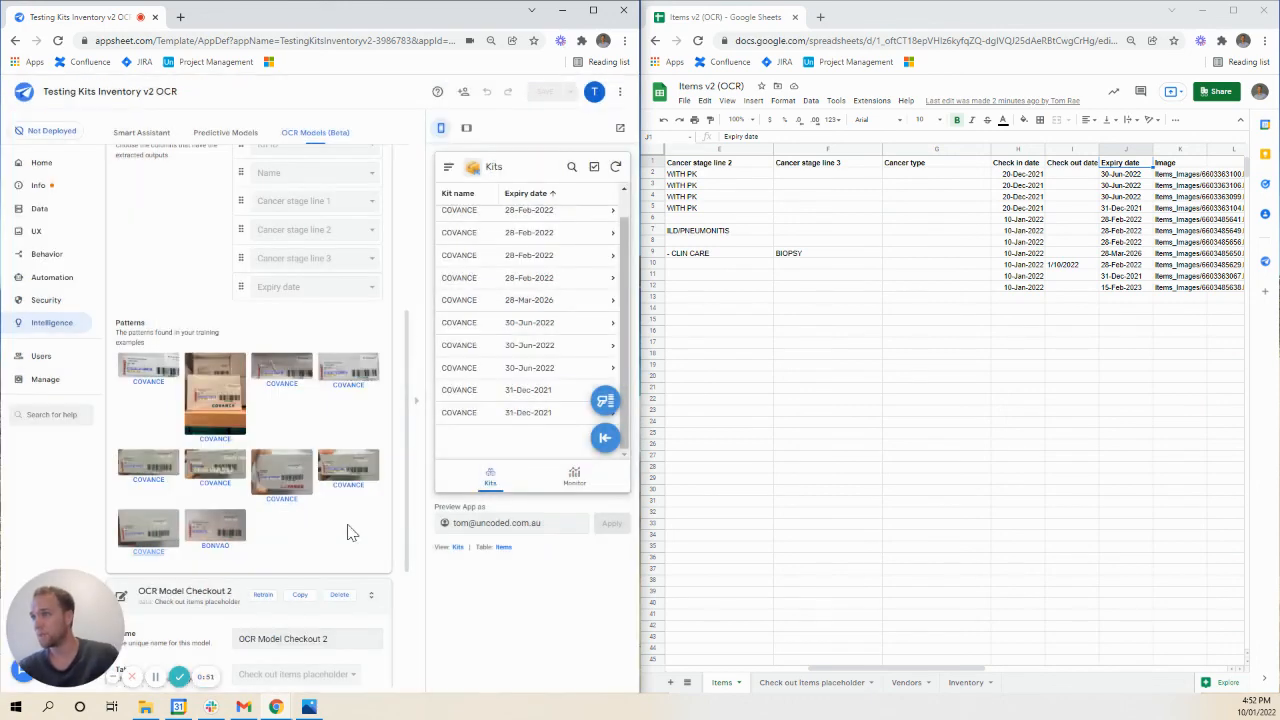